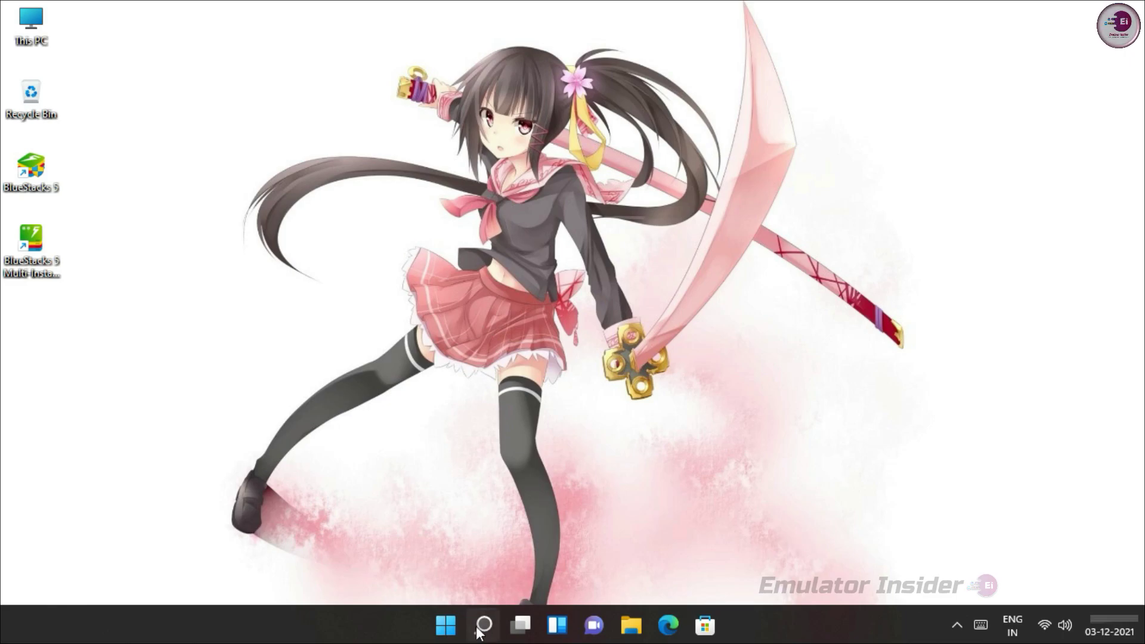
Search Windows for "Graphics Settings" and open the custom graphics options for apps
{"action": "left_click", "coordinate": [480, 628]}
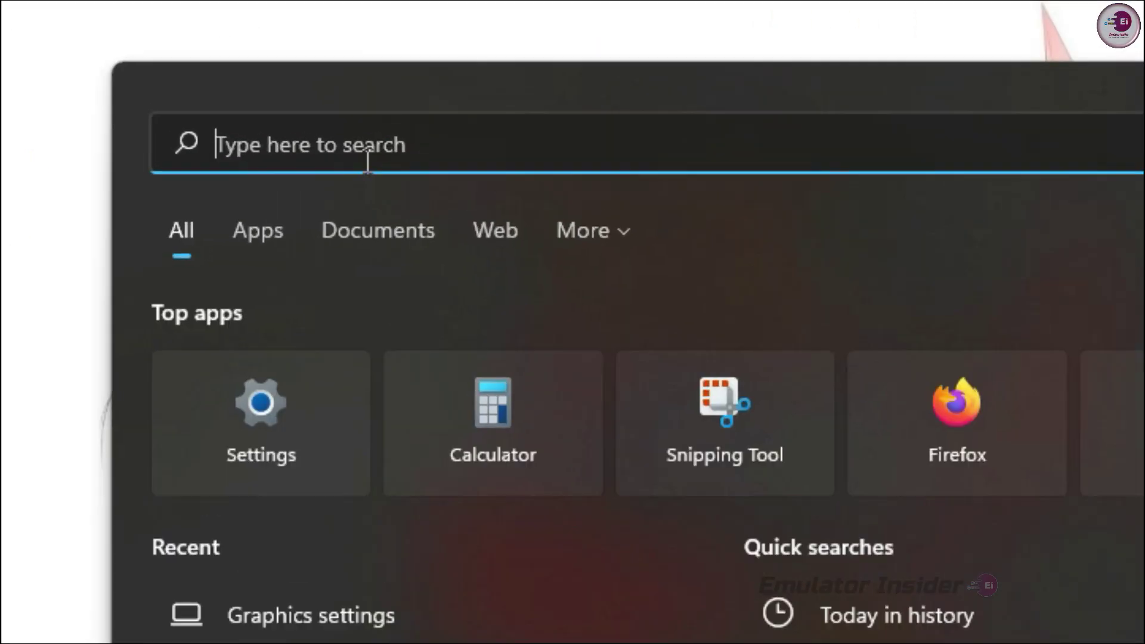
{"action": "left_click", "coordinate": [449, 75]}
{"action": "type", "text": "Graphics S"}
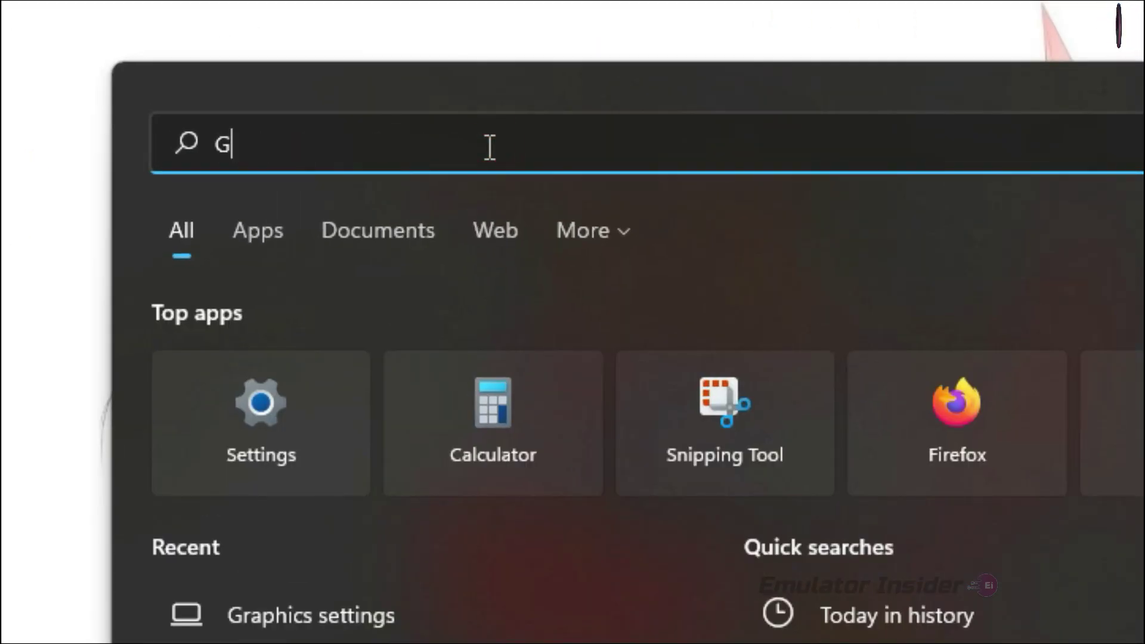
{"action": "type", "text": "ettings"}
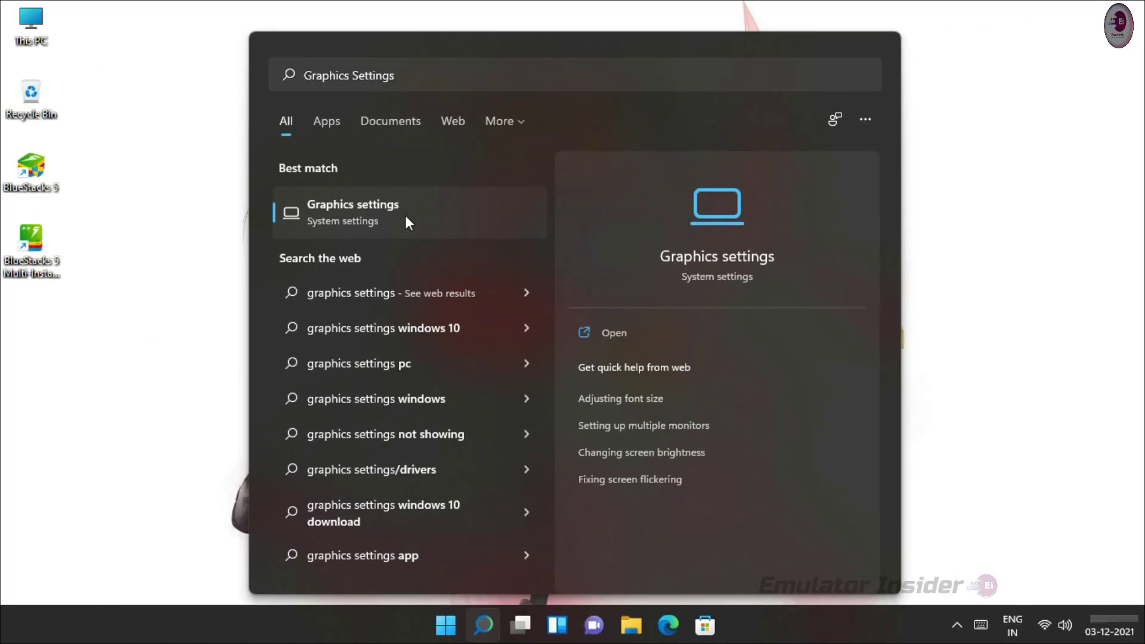
{"action": "left_click", "coordinate": [408, 411]}
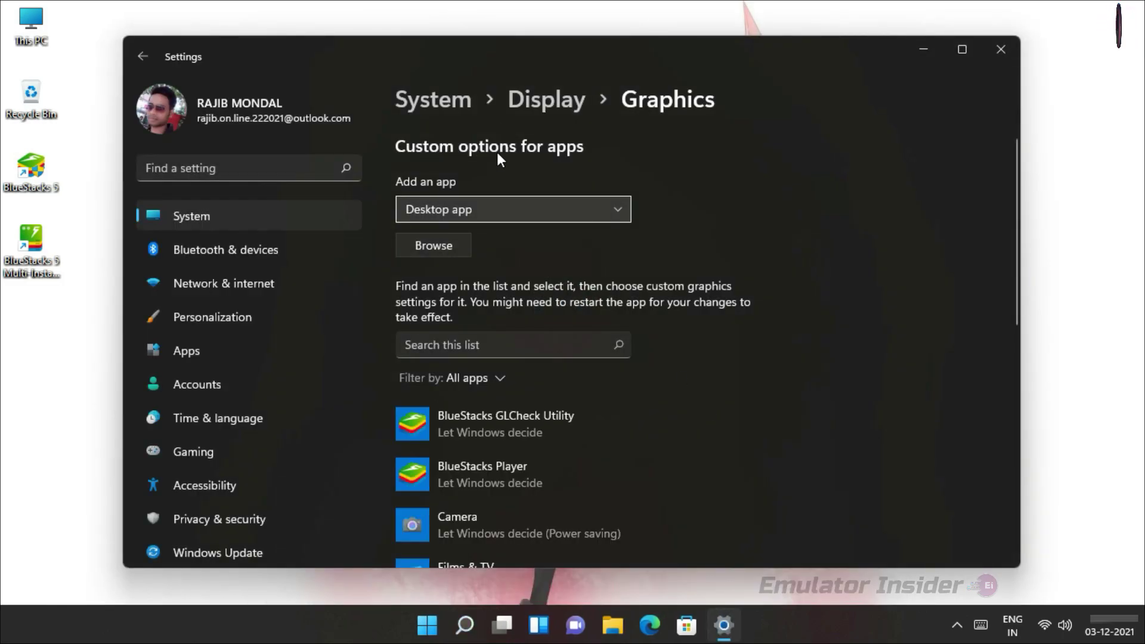
{"action": "scroll", "coordinate": [809, 302], "scroll_direction": "down", "scroll_amount": 8}
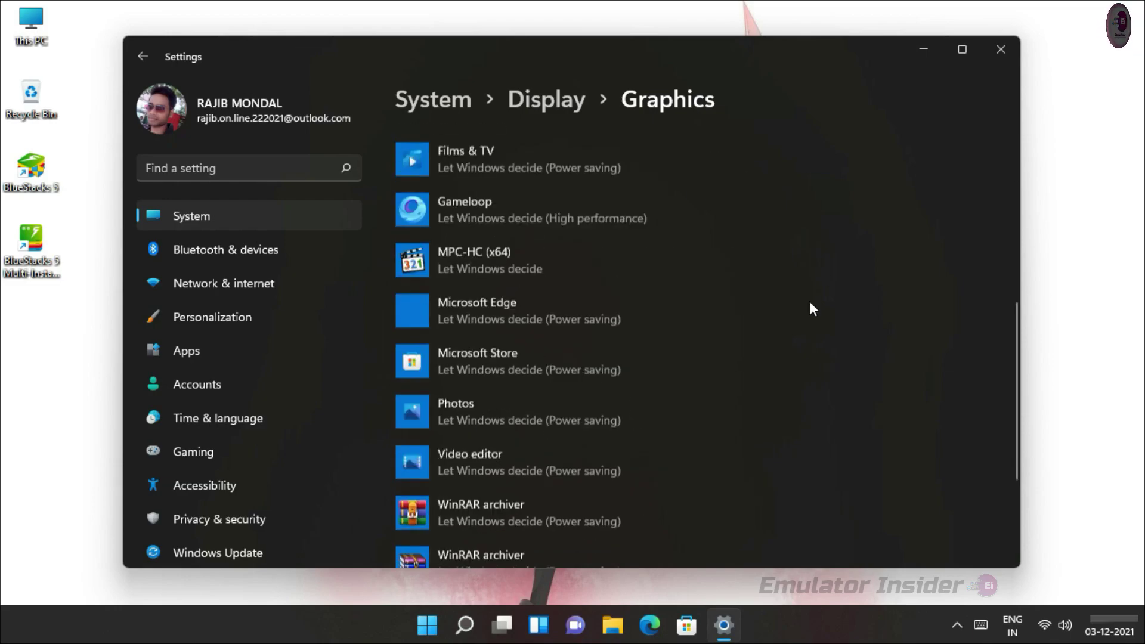
{"action": "scroll", "coordinate": [840, 355], "scroll_direction": "up", "scroll_amount": 8}
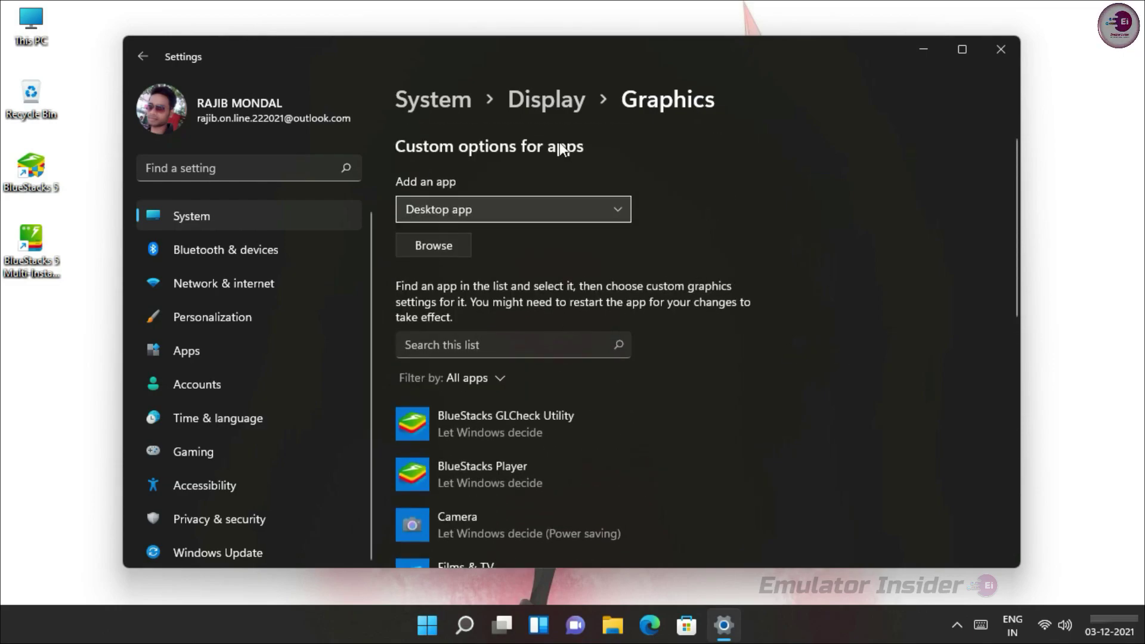
Try to add the BlueStacks 5 desktop shortcut to the apps with custom graphics options
{"action": "left_click", "coordinate": [428, 246]}
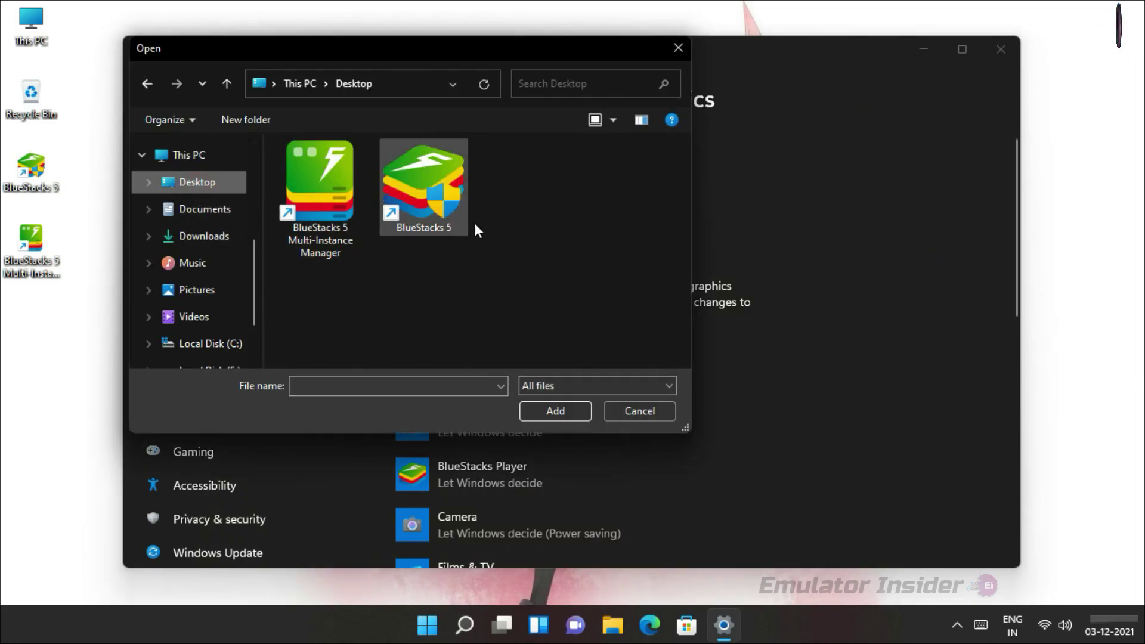
{"action": "left_click", "coordinate": [417, 190]}
{"action": "left_click", "coordinate": [560, 411]}
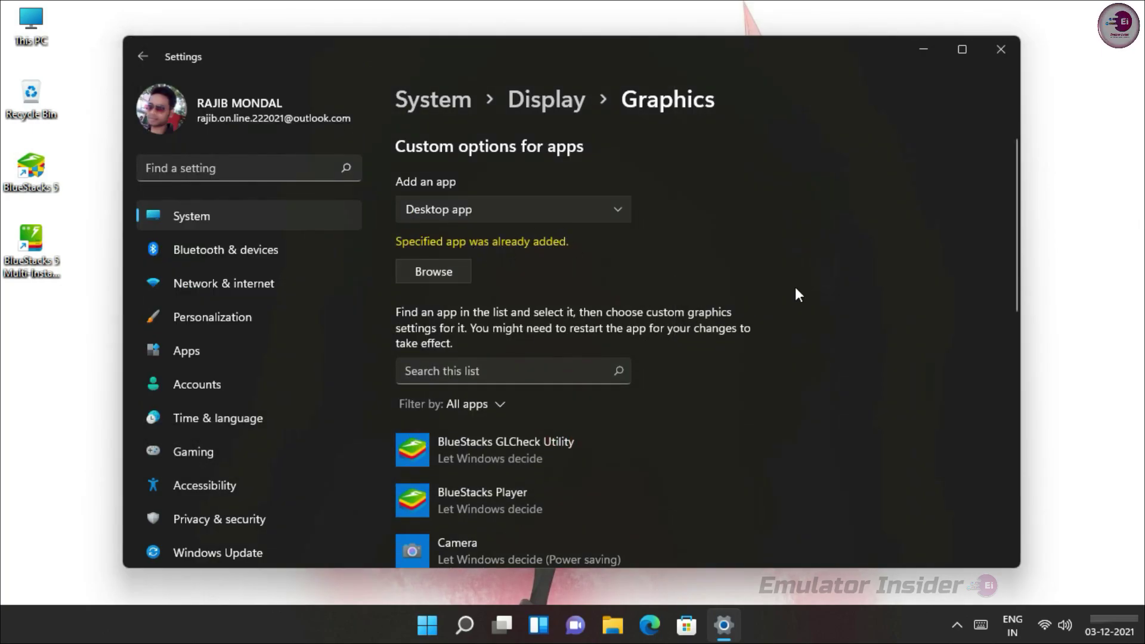
Set the graphics preference of BlueStacks Player to High performance and save it
{"action": "scroll", "coordinate": [632, 412], "scroll_direction": "down", "scroll_amount": 3}
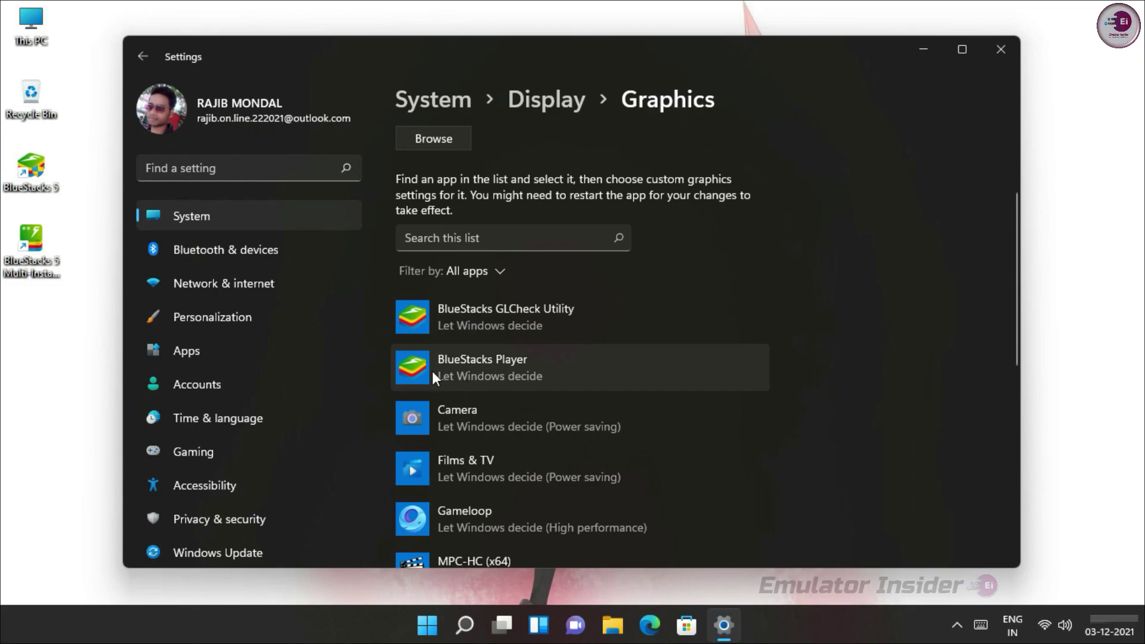
{"action": "left_click", "coordinate": [642, 367]}
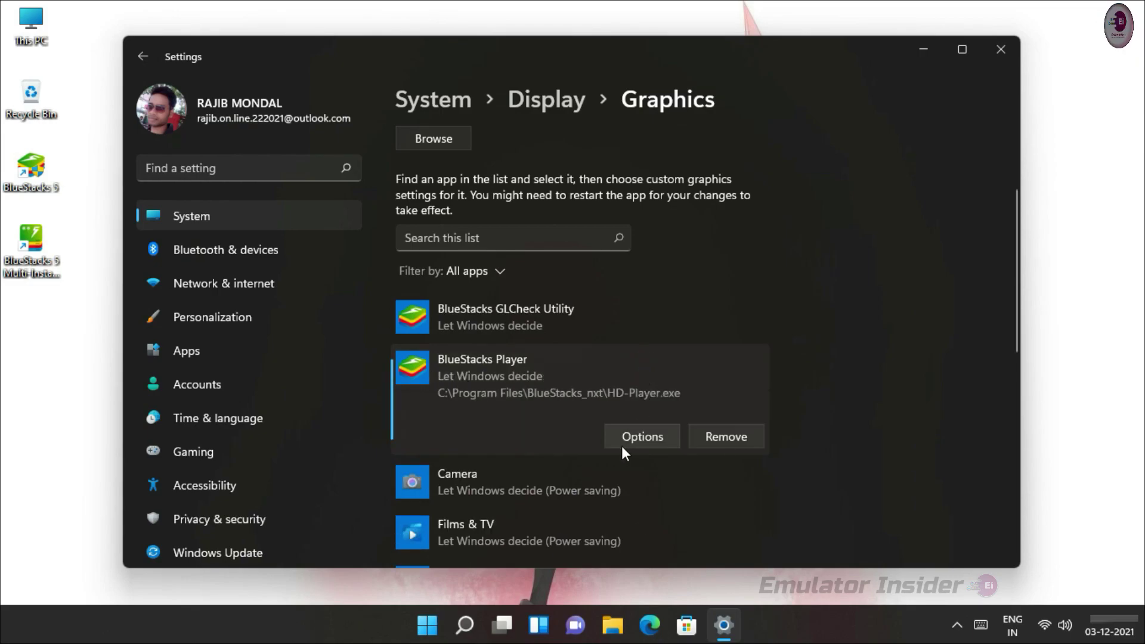
{"action": "left_click", "coordinate": [637, 440]}
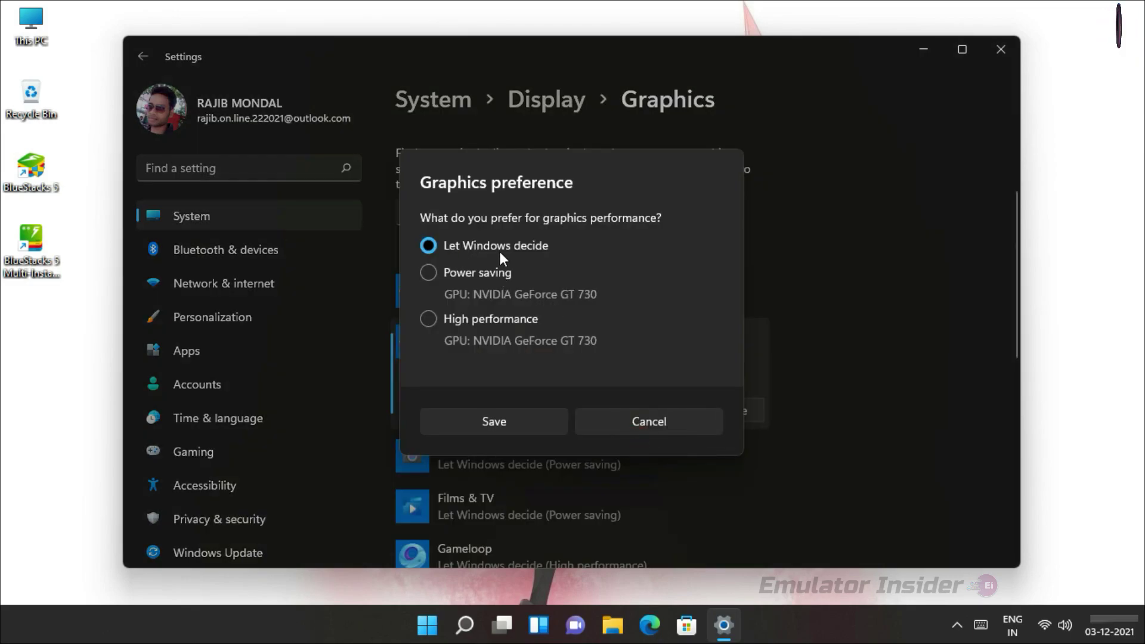
{"action": "left_click", "coordinate": [427, 322]}
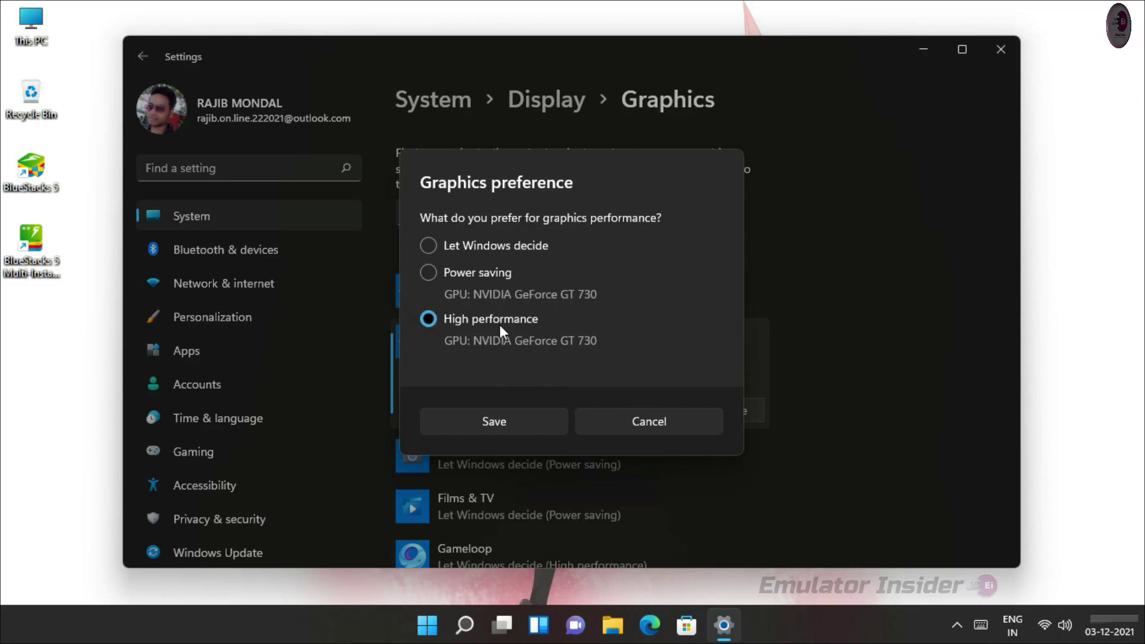
{"action": "left_click", "coordinate": [506, 423]}
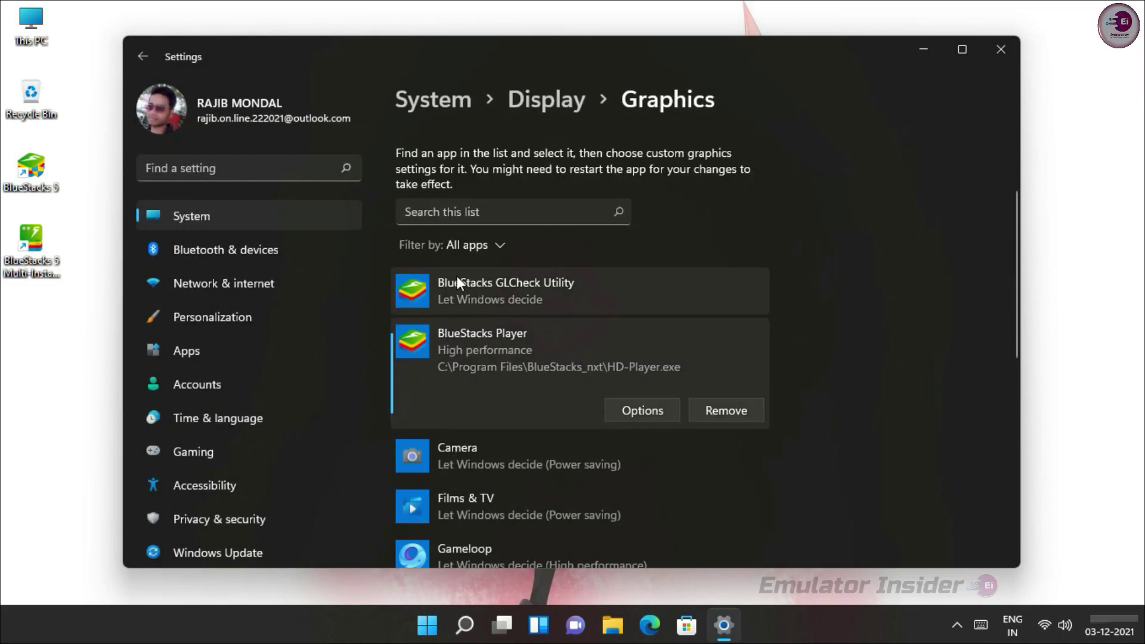
Save High performance as the graphics preference of BlueStacks GLCheck Utility and close the Windows settings
{"action": "left_click", "coordinate": [549, 292]}
{"action": "left_click", "coordinate": [637, 364]}
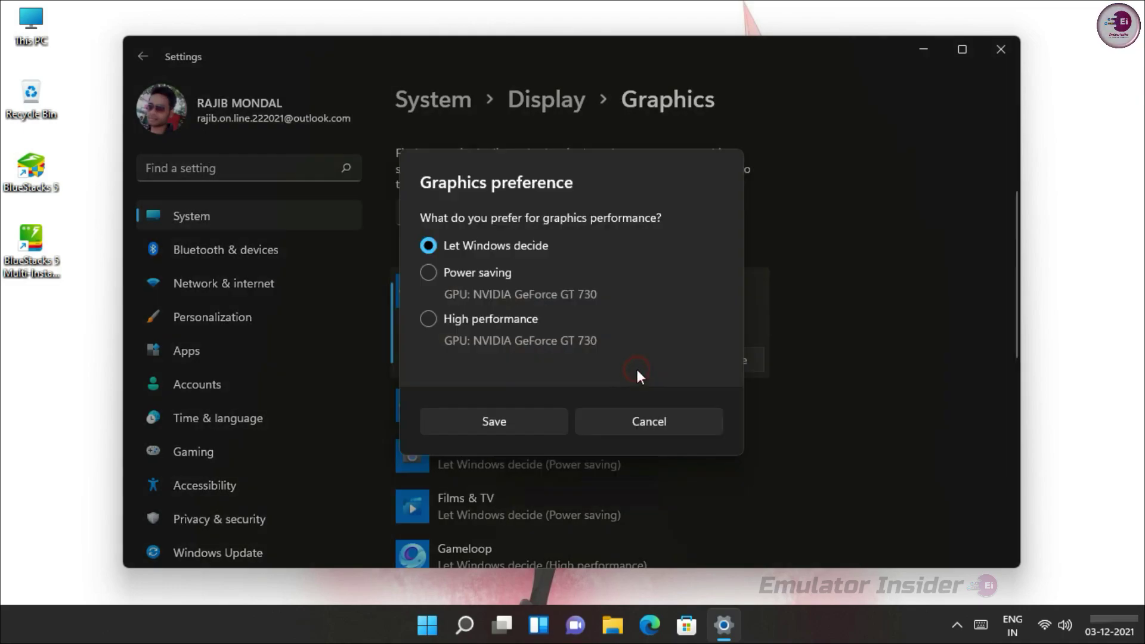
{"action": "left_click", "coordinate": [437, 322]}
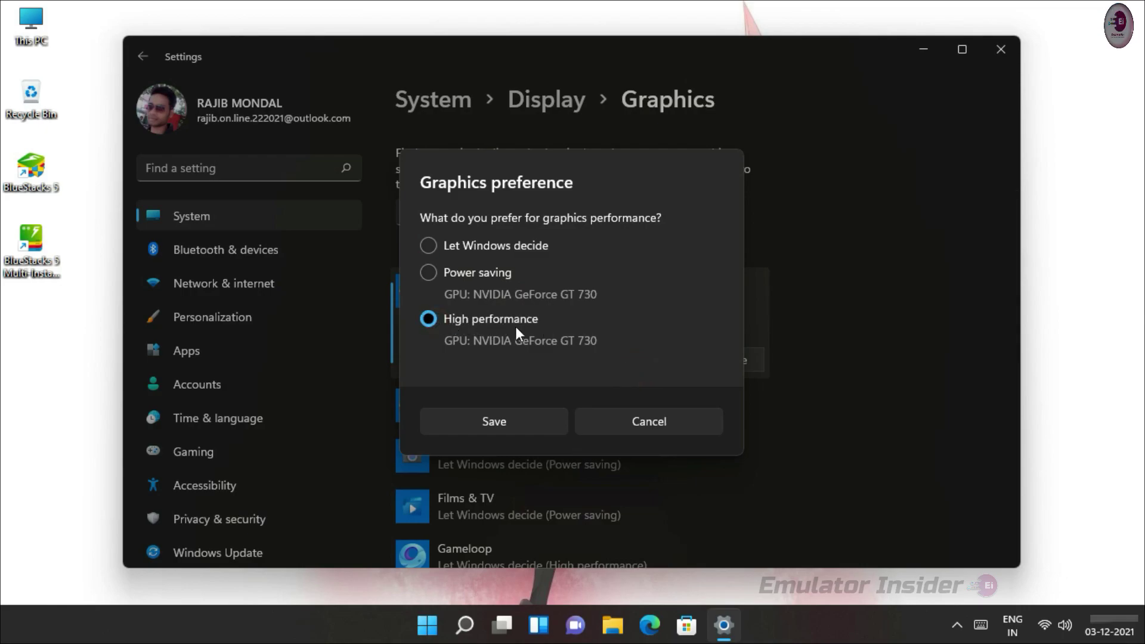
{"action": "left_click", "coordinate": [496, 419]}
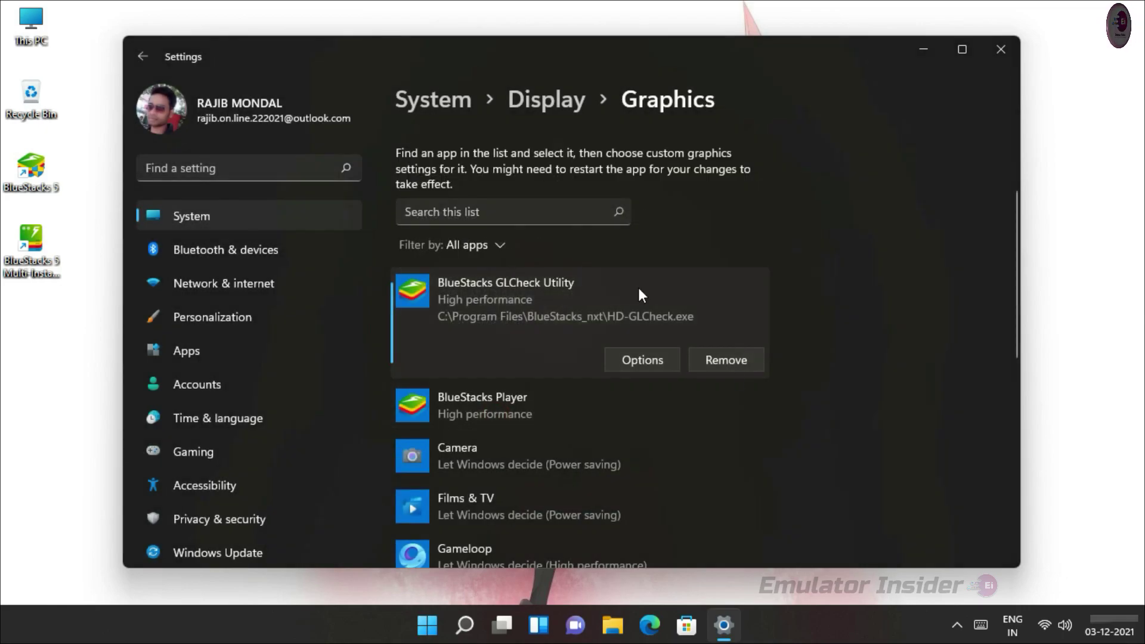
{"action": "left_click", "coordinate": [529, 422]}
{"action": "left_click", "coordinate": [504, 289]}
{"action": "left_click", "coordinate": [1001, 51]}
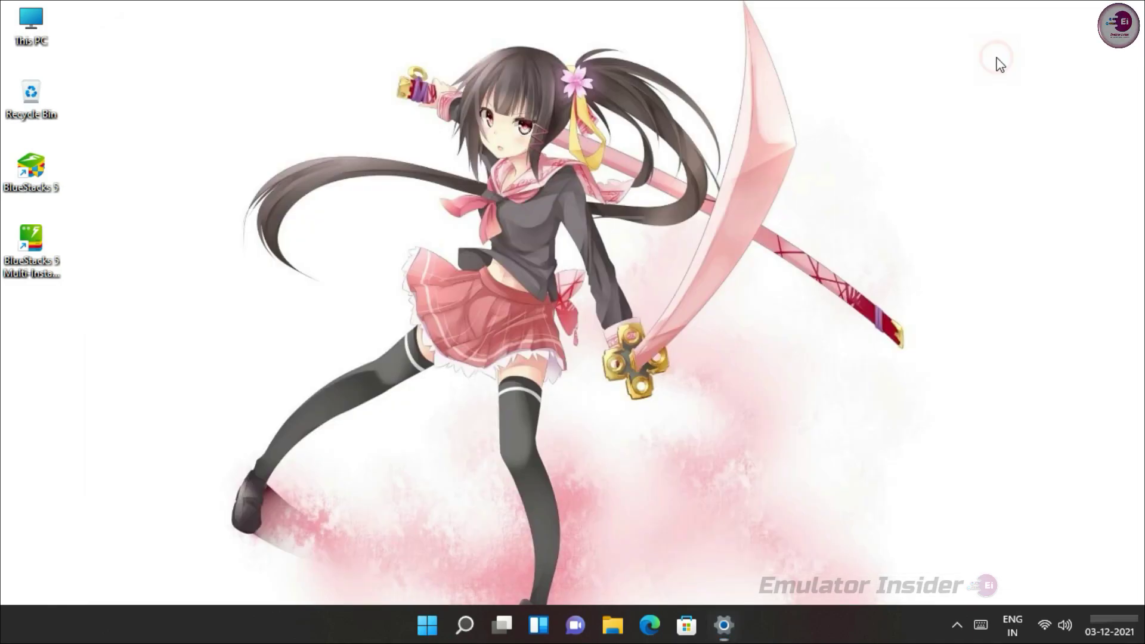
Launch BlueStacks 5 from the desktop and open its performance settings
{"action": "double_click", "coordinate": [50, 174]}
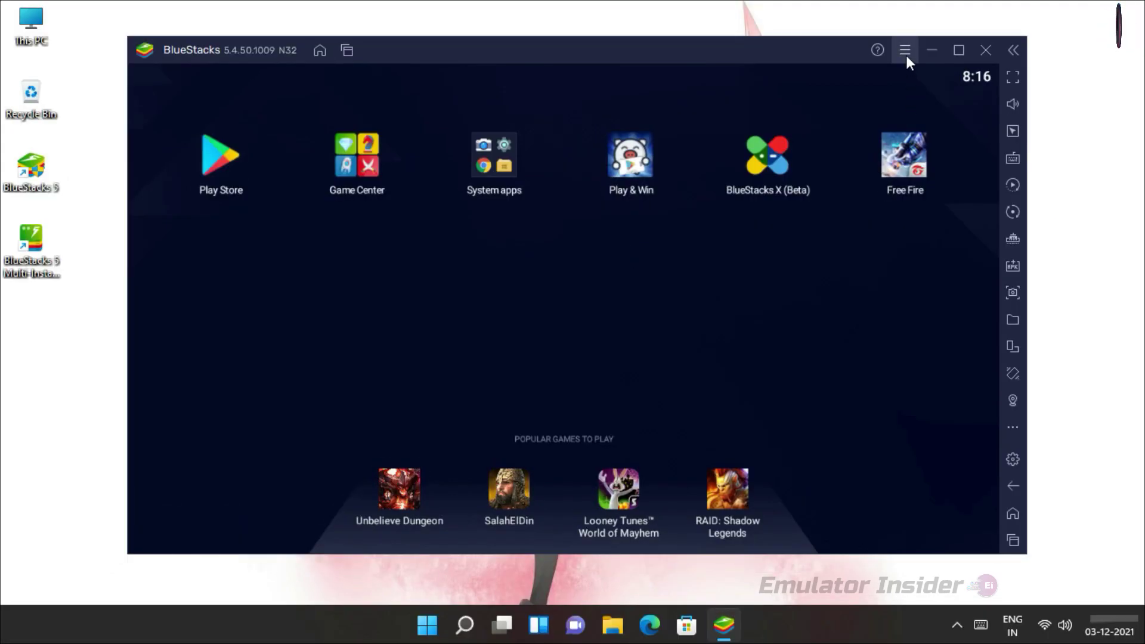
{"action": "left_click", "coordinate": [905, 52]}
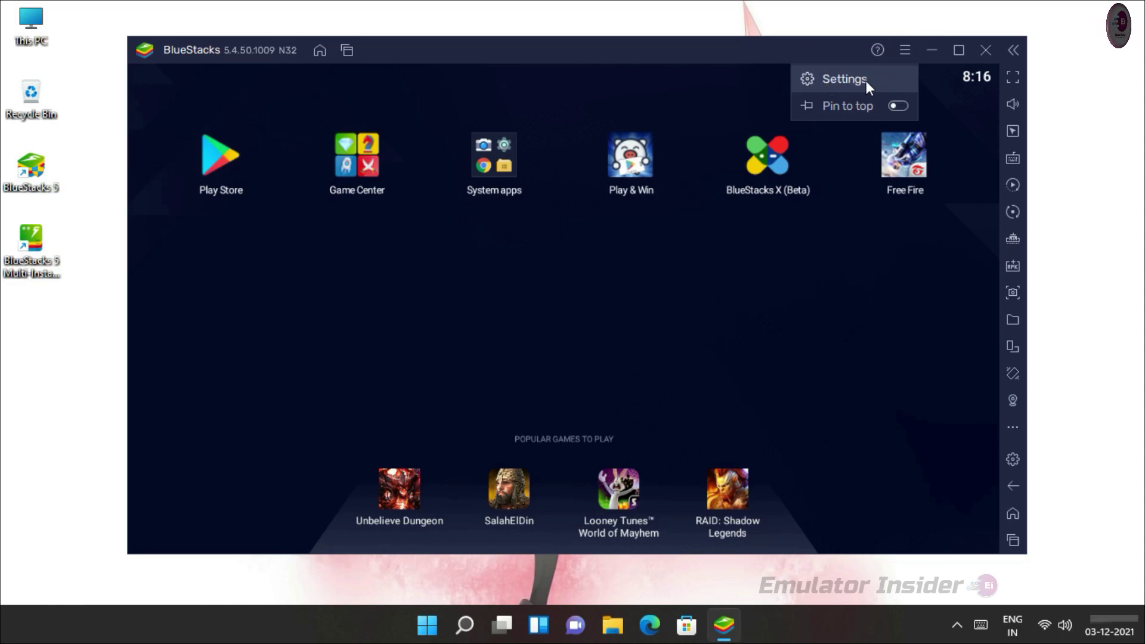
{"action": "left_click", "coordinate": [833, 81]}
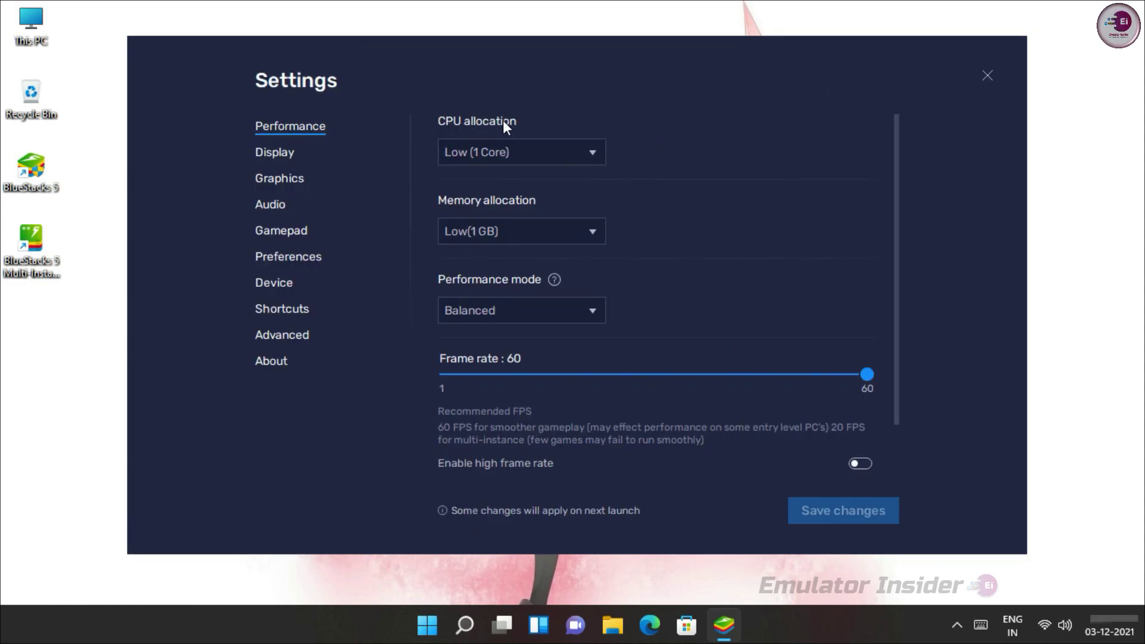
Review the CPU allocation choices and check the processor's core count in Task Manager
{"action": "left_click", "coordinate": [595, 154]}
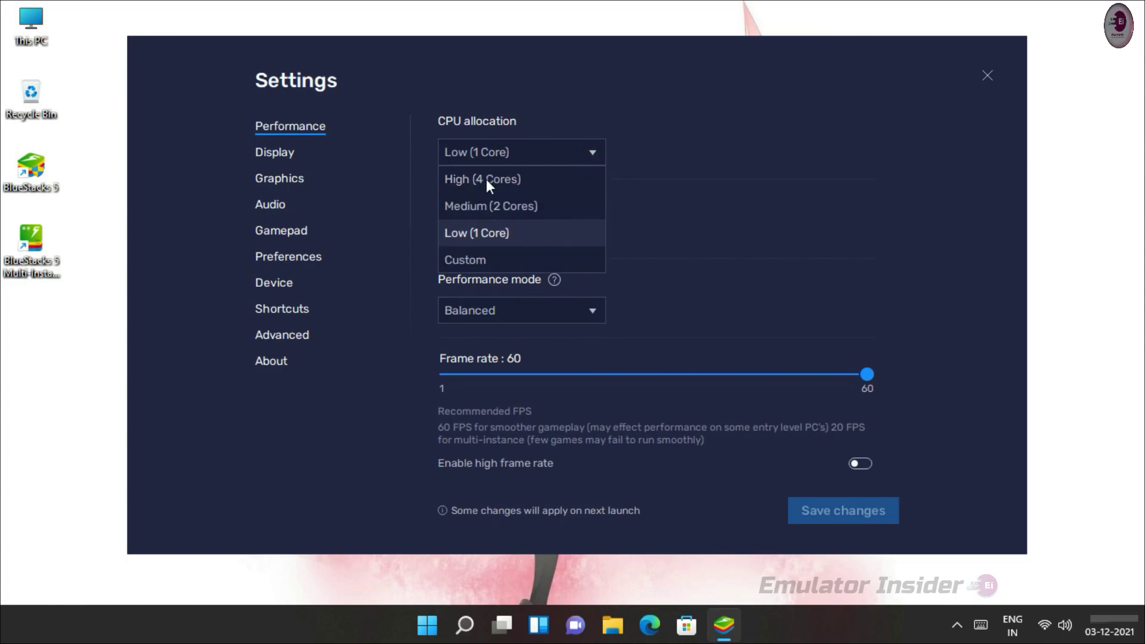
{"action": "left_click", "coordinate": [658, 150]}
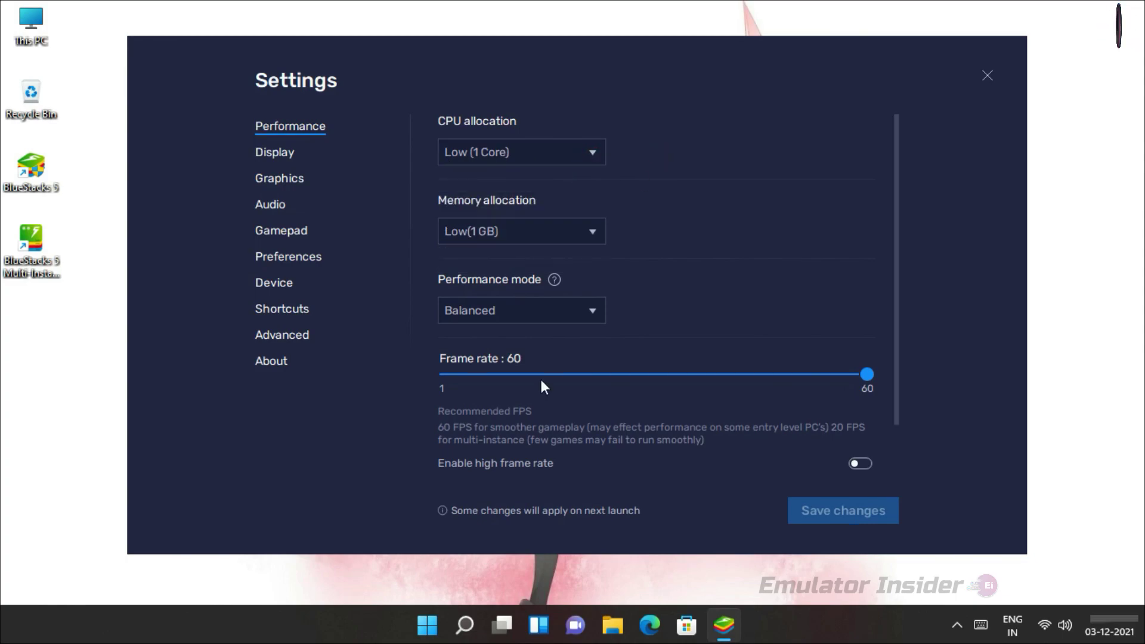
{"action": "right_click", "coordinate": [427, 626]}
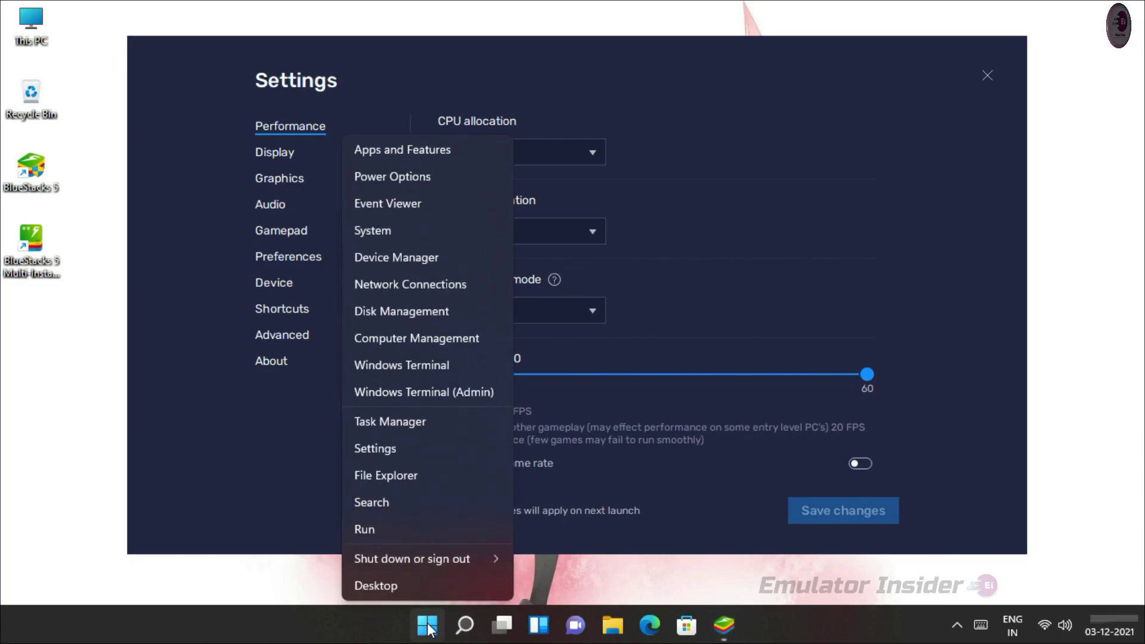
{"action": "left_click", "coordinate": [374, 420]}
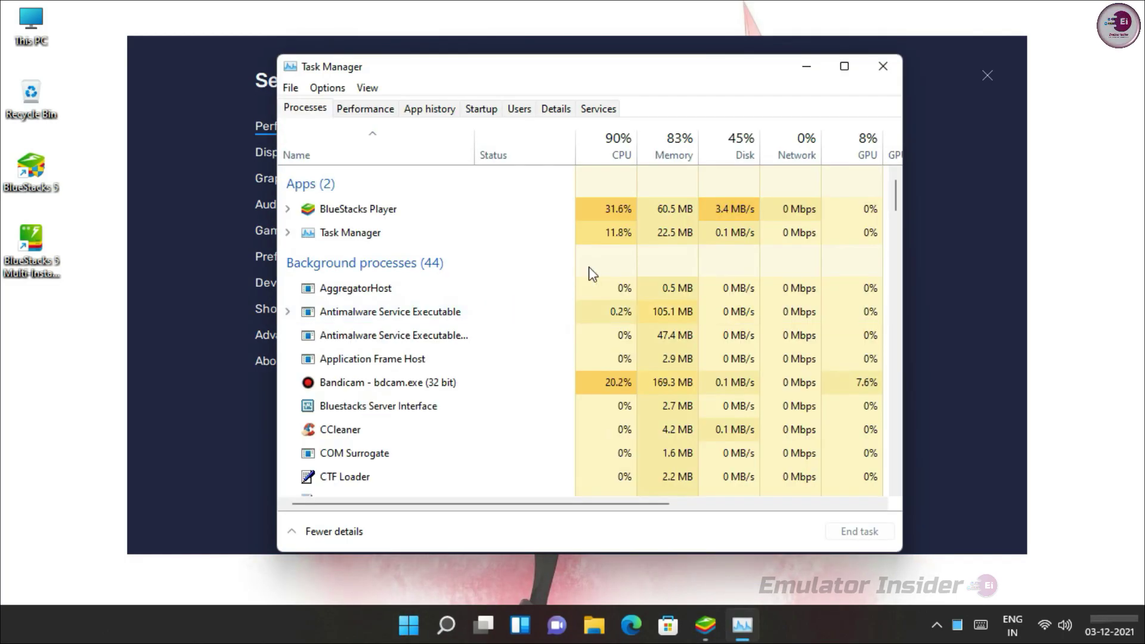
{"action": "left_click", "coordinate": [363, 113]}
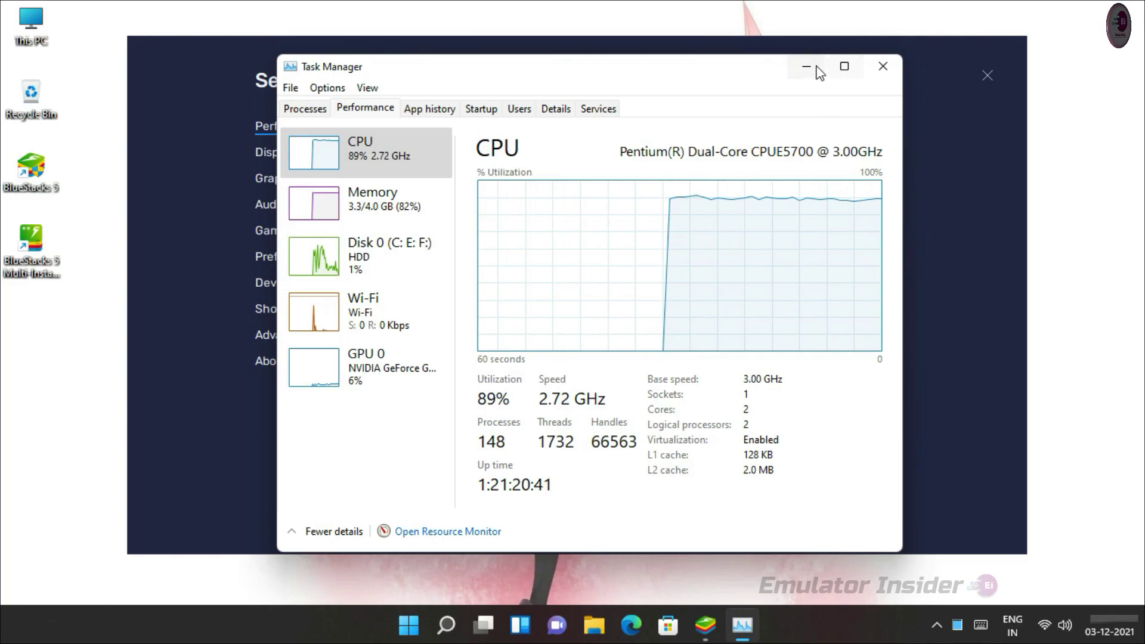
{"action": "left_click", "coordinate": [817, 67]}
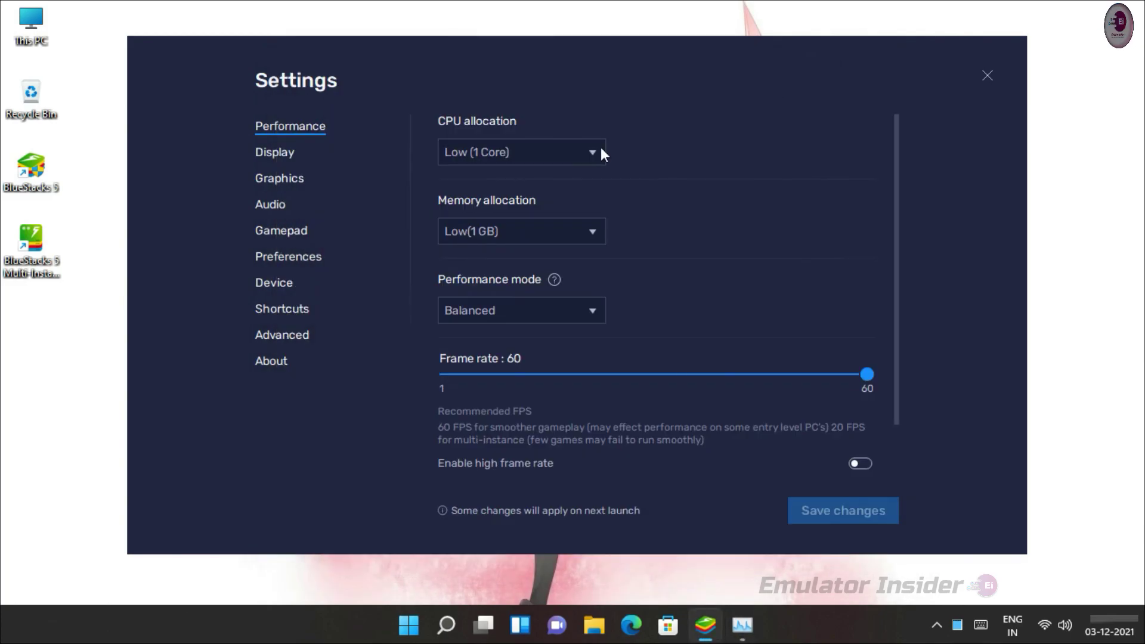
Choose Low (1 Core) as the CPU allocation in the BlueStacks settings
{"action": "left_click", "coordinate": [574, 155]}
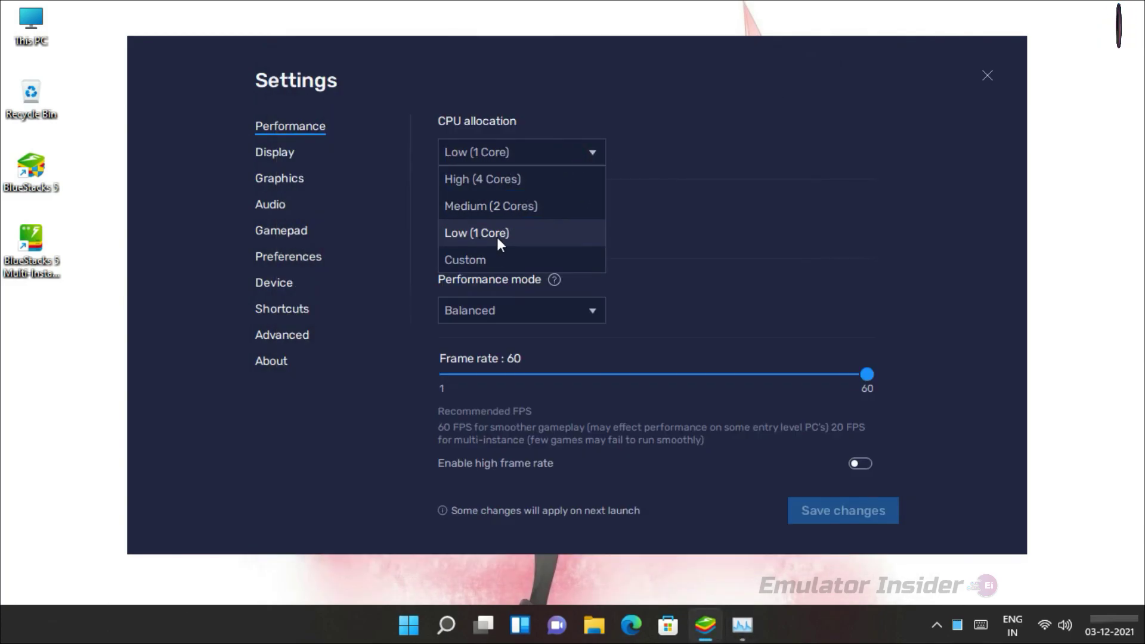
{"action": "left_click", "coordinate": [483, 235]}
{"action": "left_click", "coordinate": [501, 153]}
{"action": "left_click", "coordinate": [490, 234]}
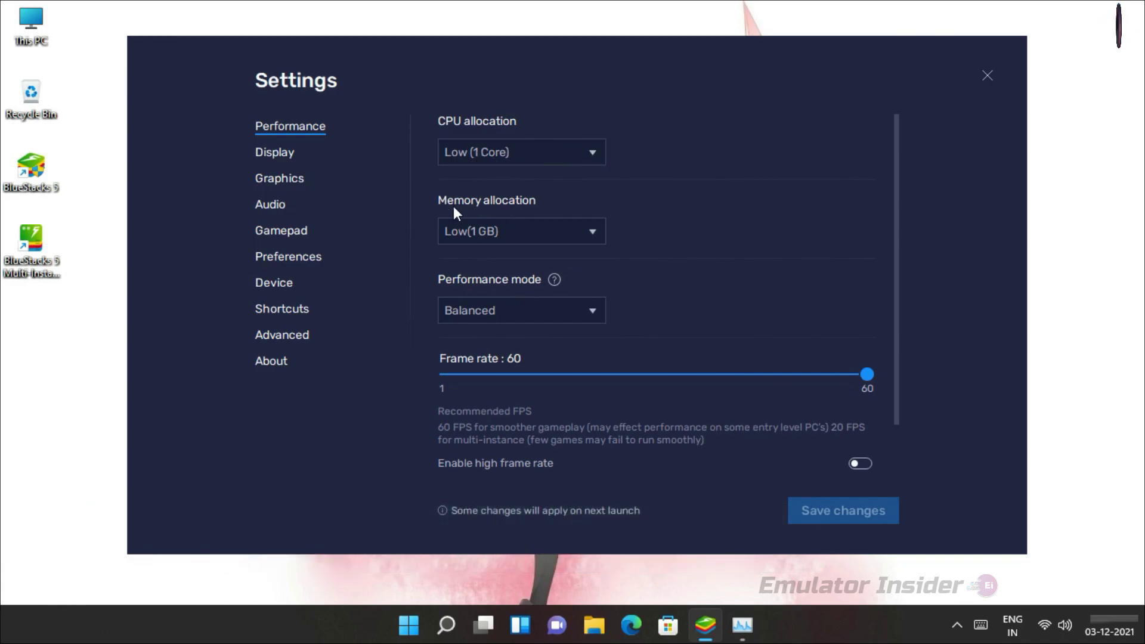
Review the memory allocation choices, check the computer's installed memory in Task Manager, and close Task Manager
{"action": "left_click", "coordinate": [539, 241]}
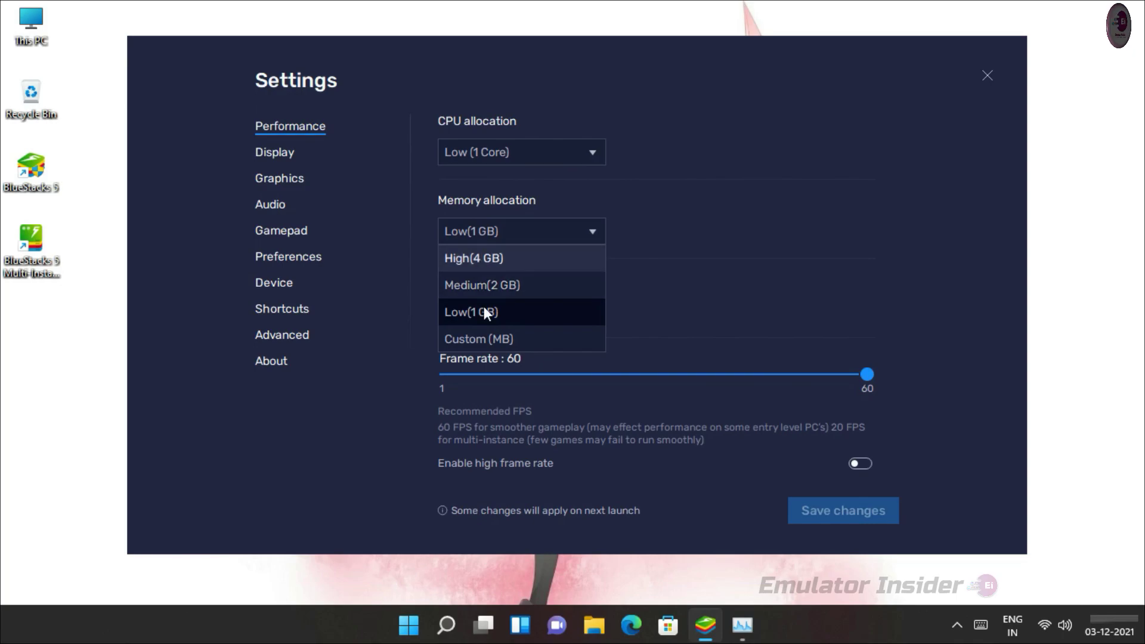
{"action": "left_click", "coordinate": [710, 223]}
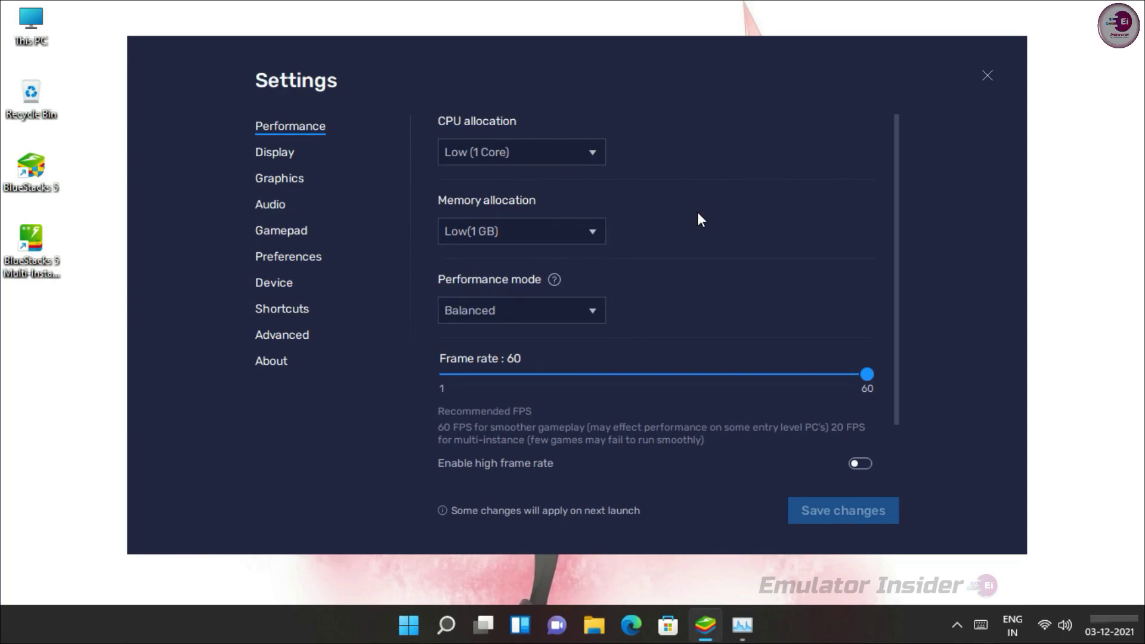
{"action": "left_click", "coordinate": [742, 625]}
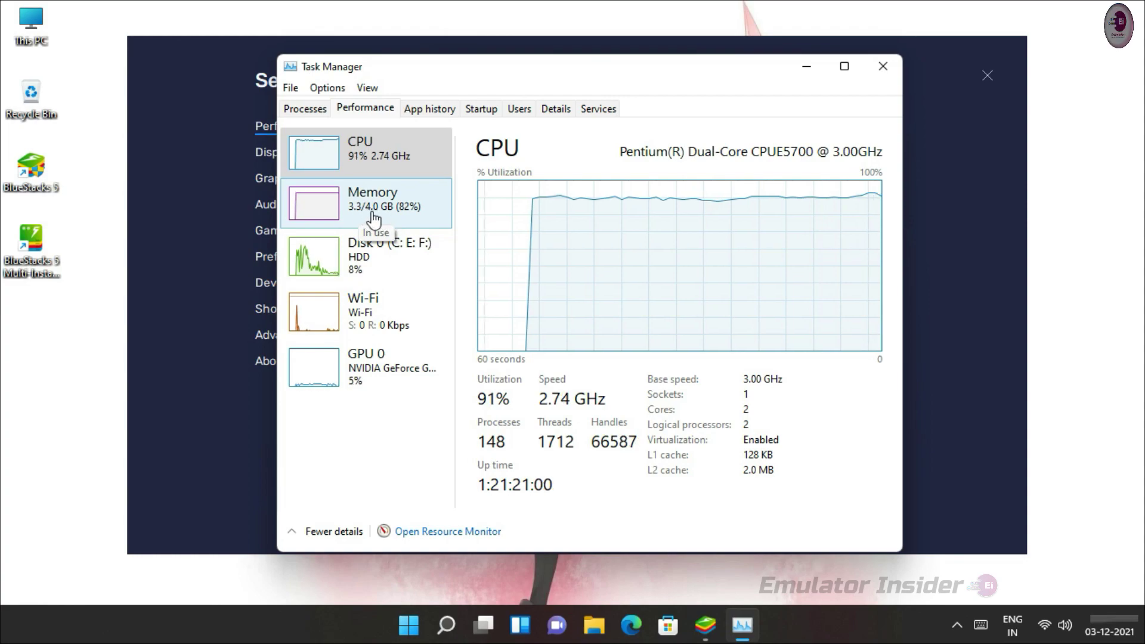
{"action": "left_click", "coordinate": [375, 219]}
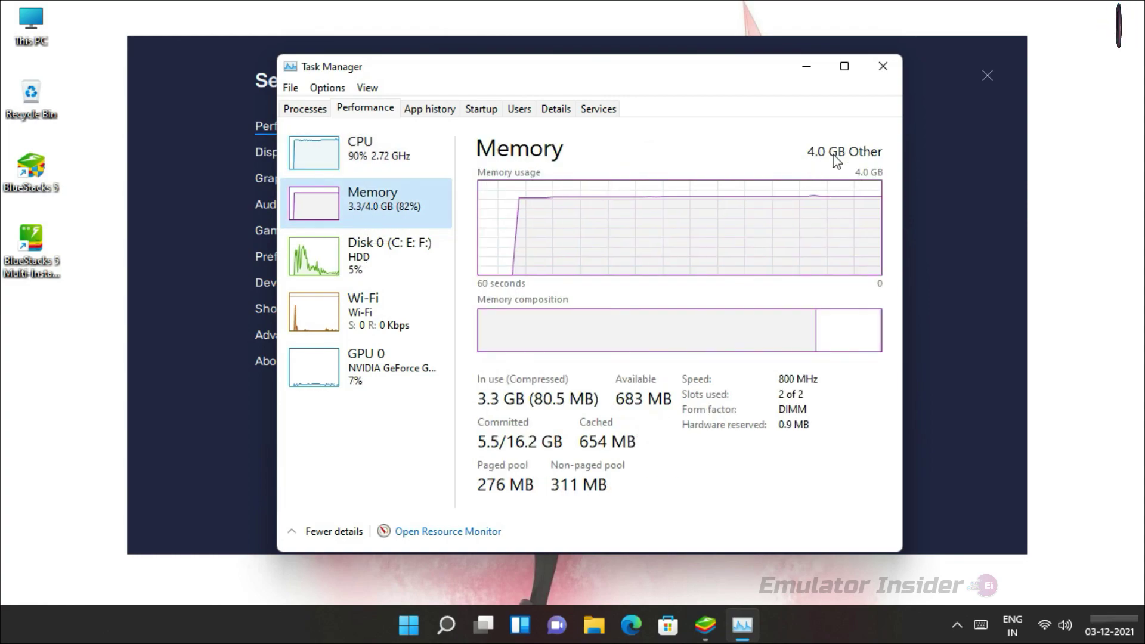
{"action": "left_click", "coordinate": [888, 71]}
Set the memory allocation to Medium (2 GB) and the performance mode to High Performance
{"action": "left_click", "coordinate": [561, 230]}
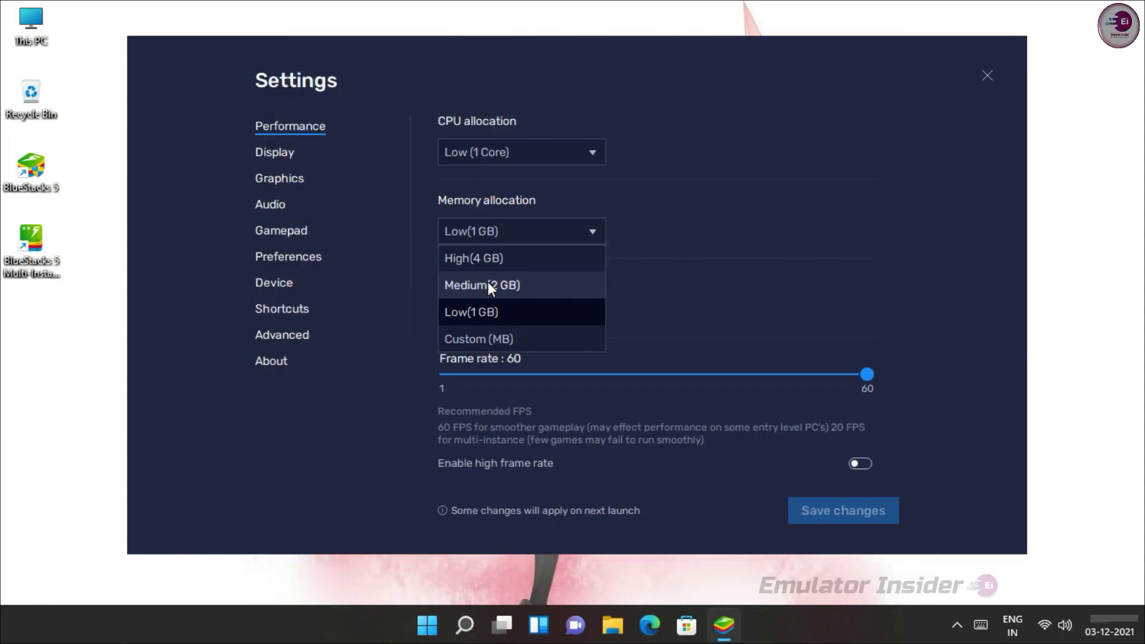
{"action": "left_click", "coordinate": [510, 288]}
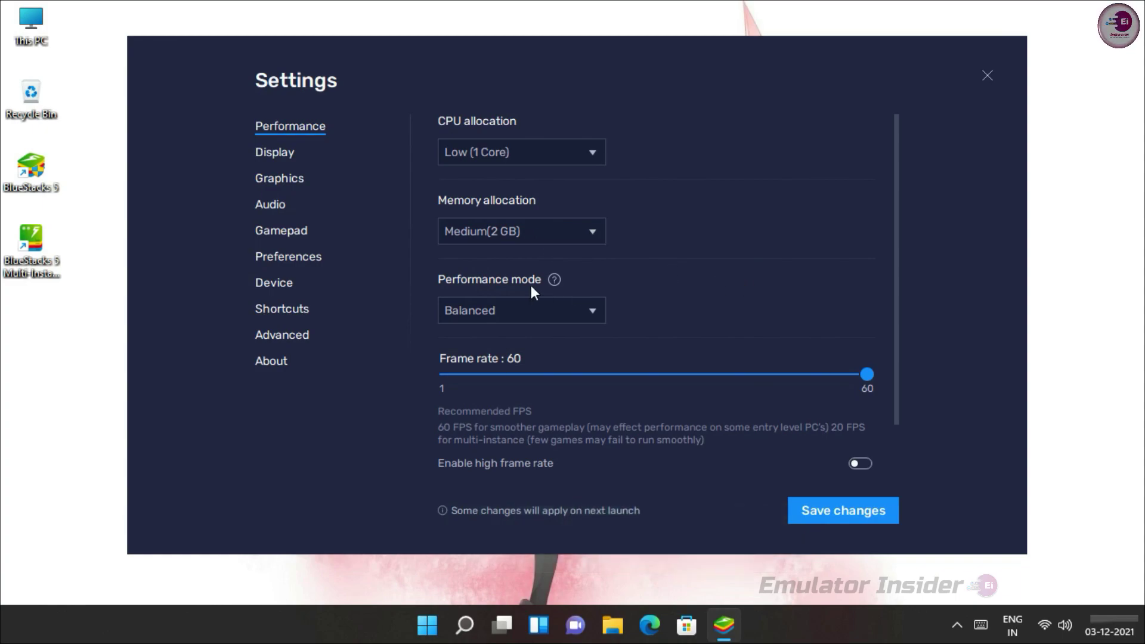
{"action": "left_click", "coordinate": [591, 312]}
{"action": "left_click", "coordinate": [458, 361]}
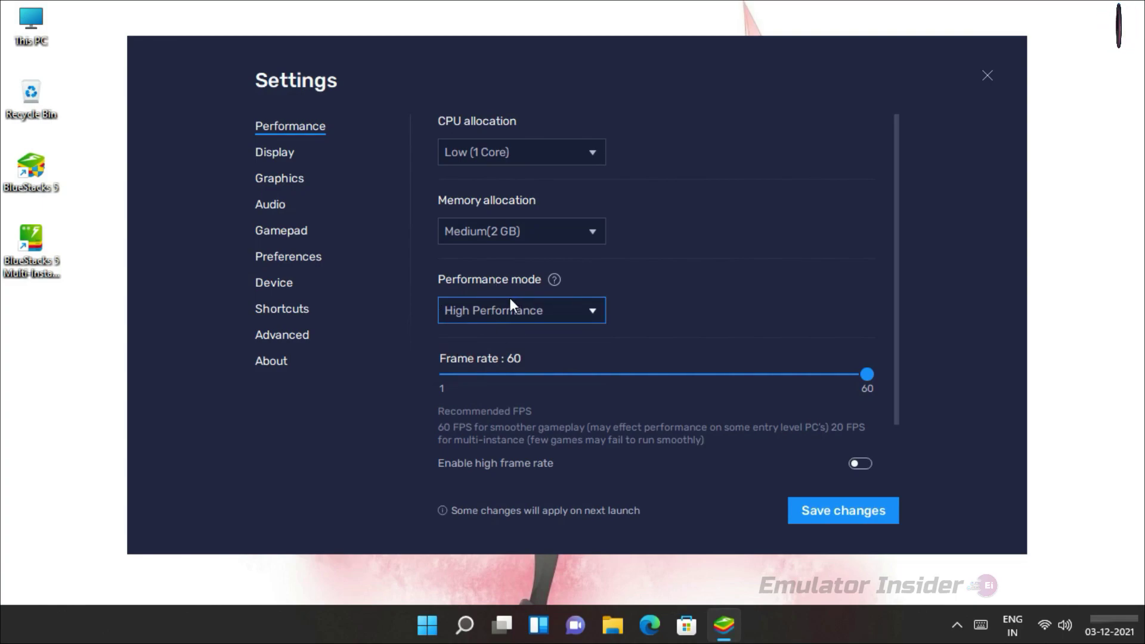
Enable the high frame rate, set the frame rate to 120, save the performance changes and restart BlueStacks
{"action": "scroll", "coordinate": [789, 273], "scroll_direction": "down", "scroll_amount": 2}
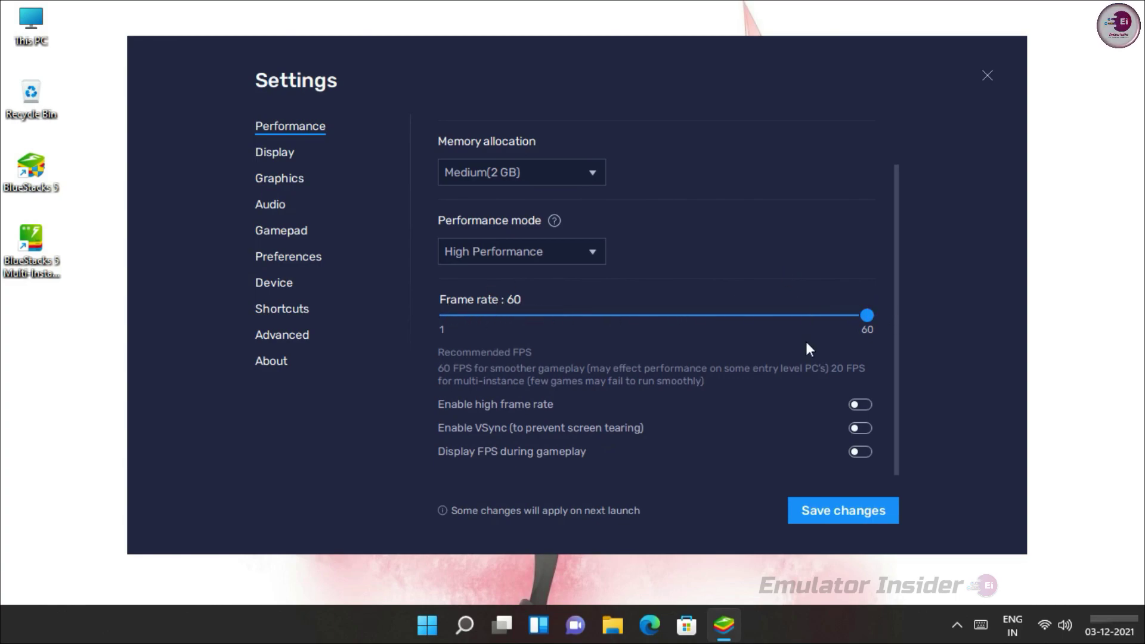
{"action": "left_click", "coordinate": [860, 405]}
{"action": "left_click_drag", "start_coordinate": [547, 319], "coordinate": [656, 319]}
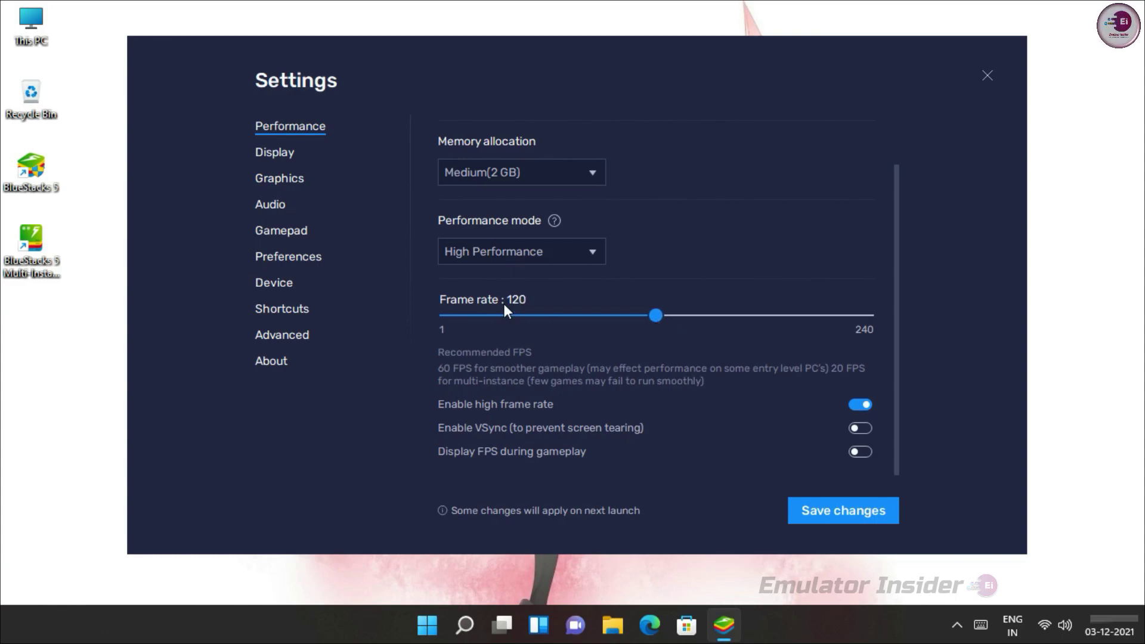
{"action": "left_click", "coordinate": [858, 514]}
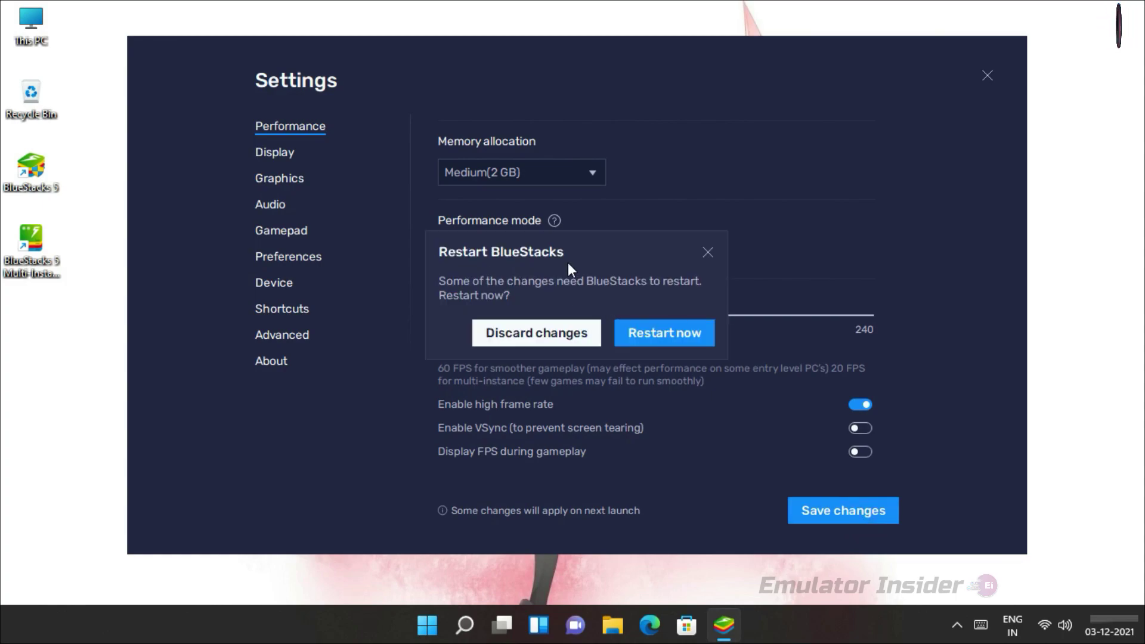
{"action": "left_click", "coordinate": [664, 332]}
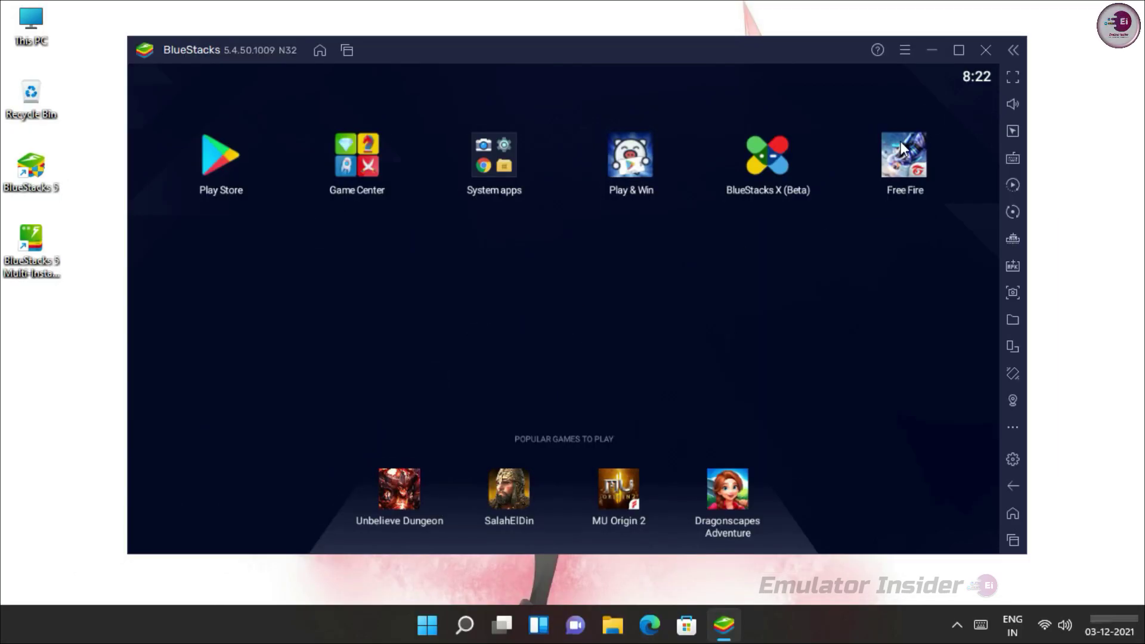
Reopen the BlueStacks settings and review the display resolution, pixel density and graphics engine options
{"action": "left_click", "coordinate": [904, 51]}
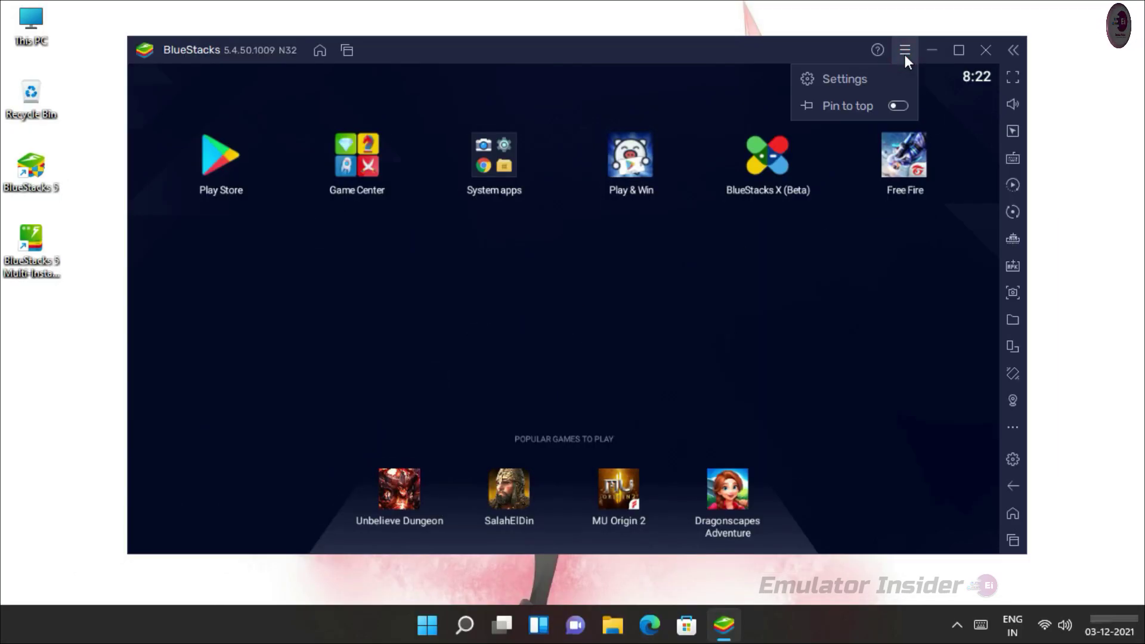
{"action": "left_click", "coordinate": [846, 79]}
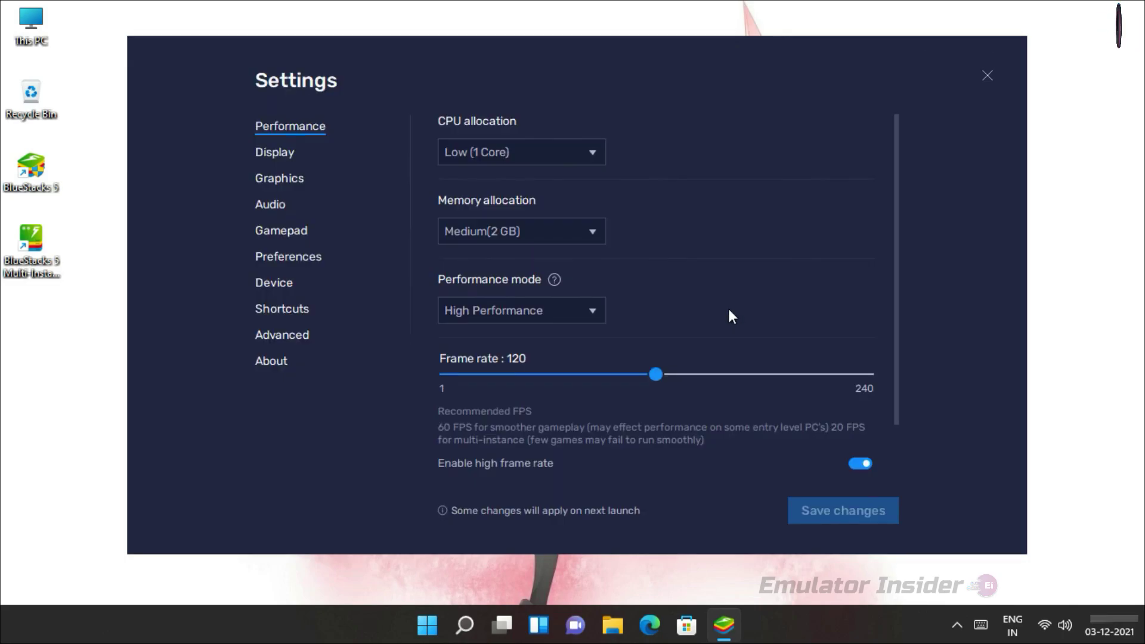
{"action": "left_click", "coordinate": [285, 154]}
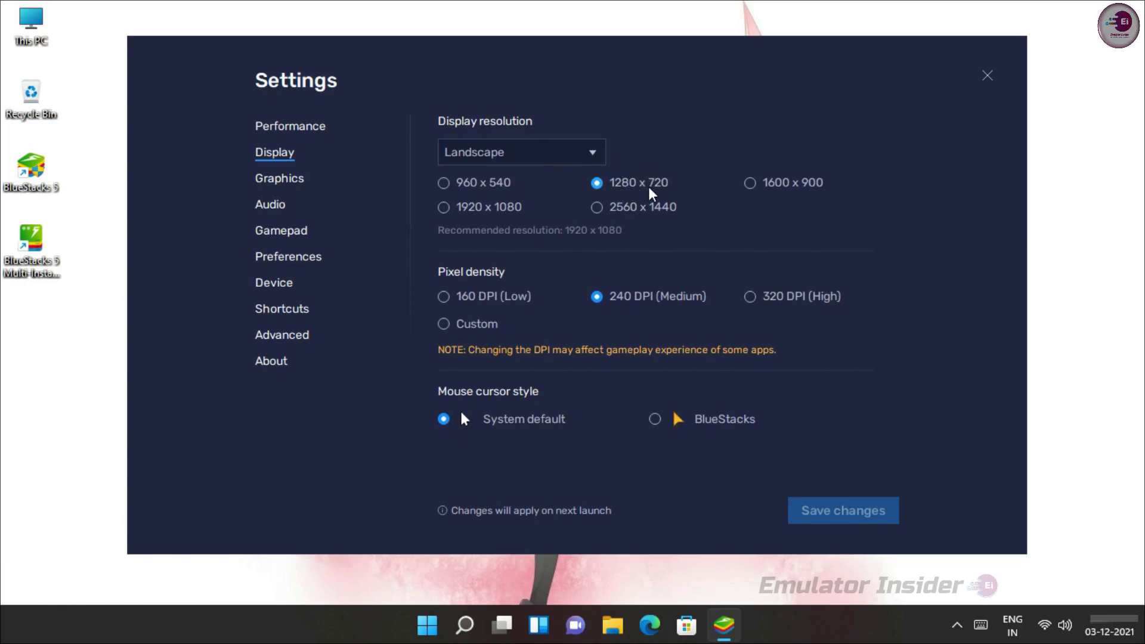
{"action": "left_click", "coordinate": [276, 180]}
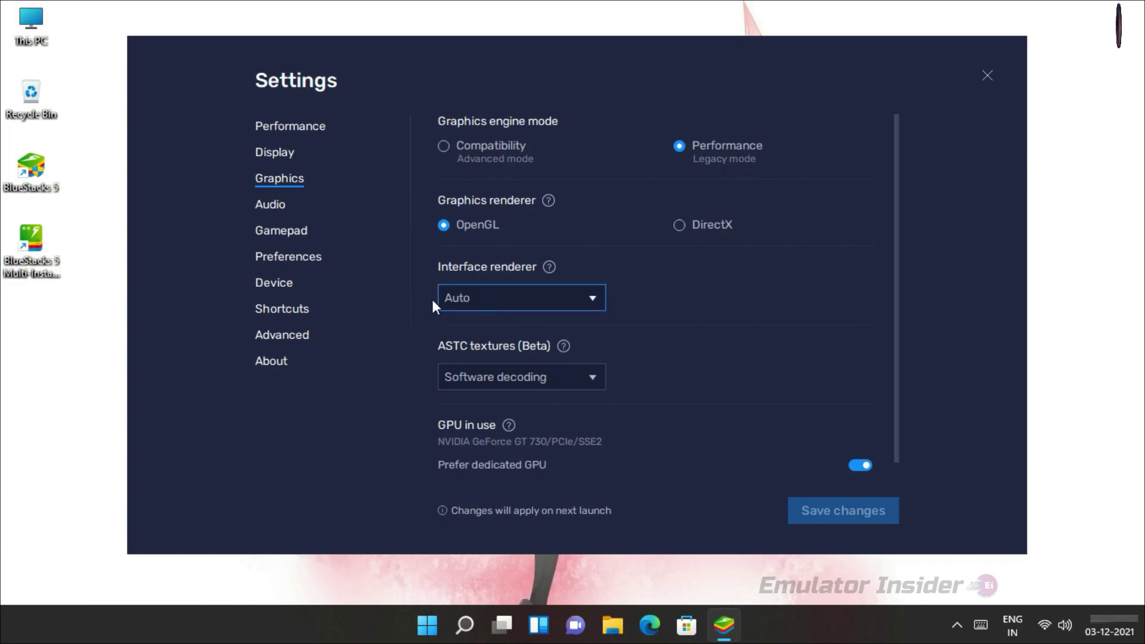
{"action": "scroll", "coordinate": [744, 415], "scroll_direction": "down", "scroll_amount": 1}
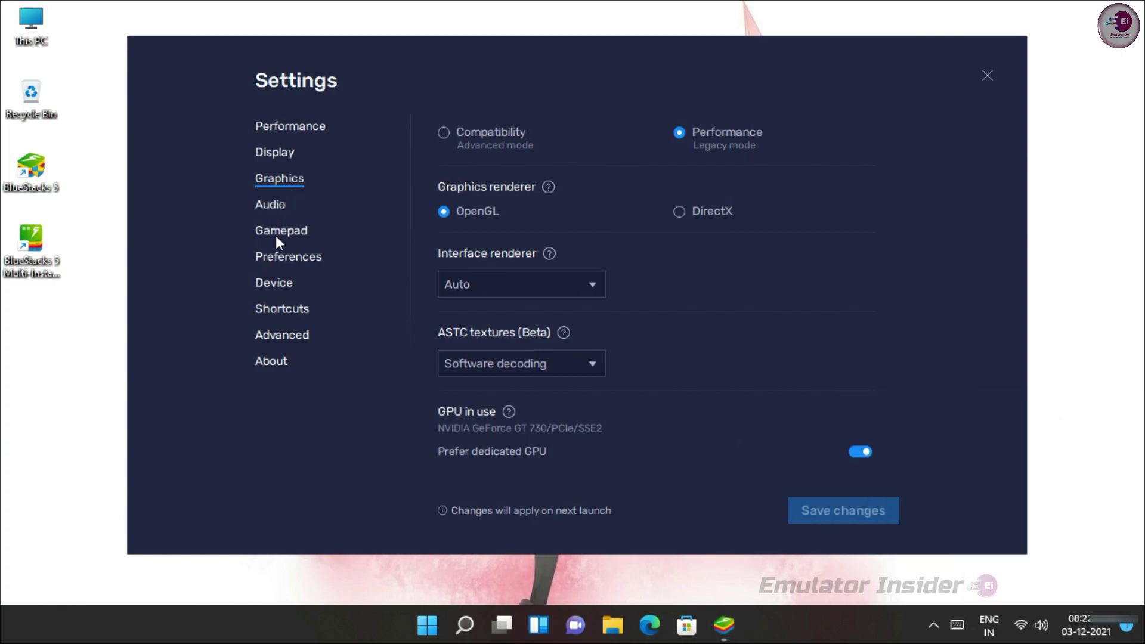
Set the predefined device profile to Asus ROG 2, save the change and close the settings
{"action": "left_click", "coordinate": [278, 283]}
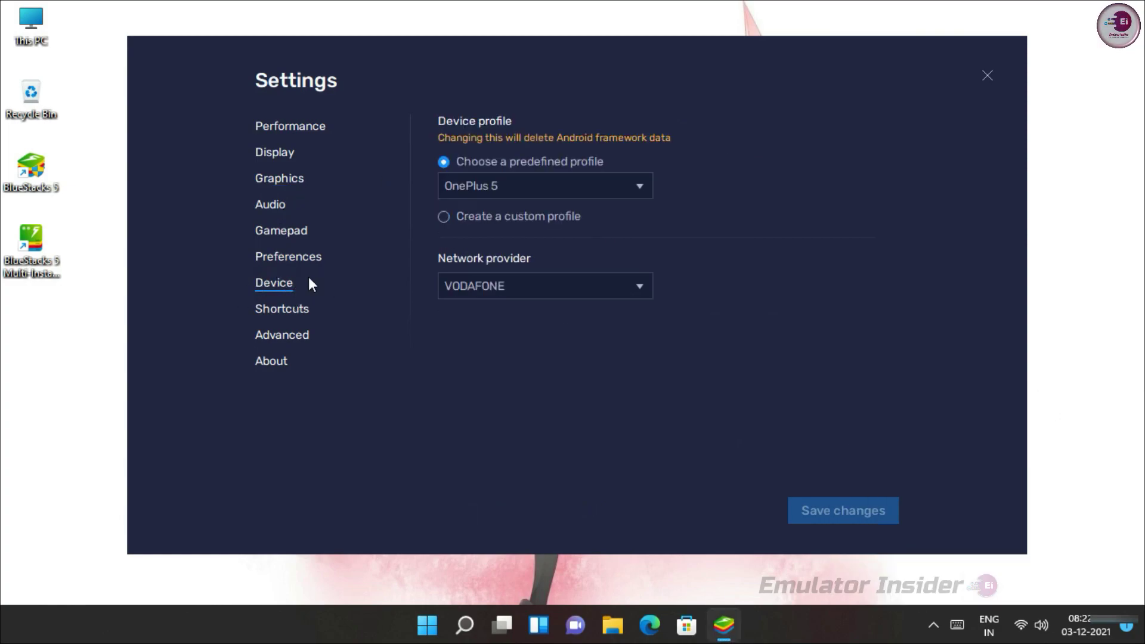
{"action": "left_click", "coordinate": [637, 185]}
{"action": "left_click", "coordinate": [483, 221]}
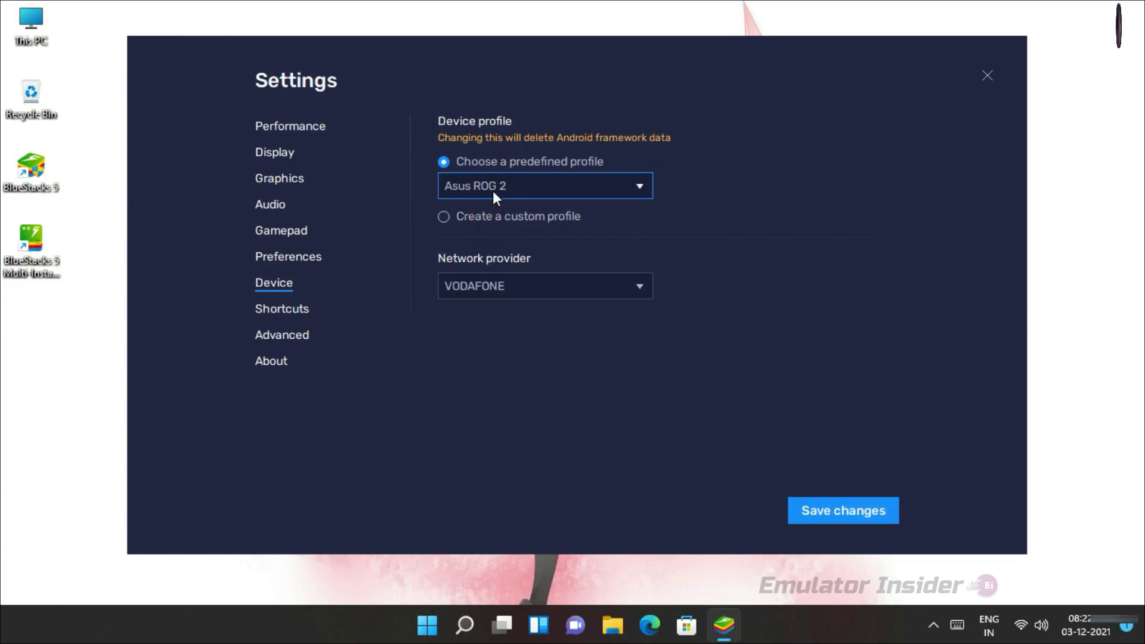
{"action": "left_click", "coordinate": [562, 280]}
{"action": "left_click", "coordinate": [751, 258]}
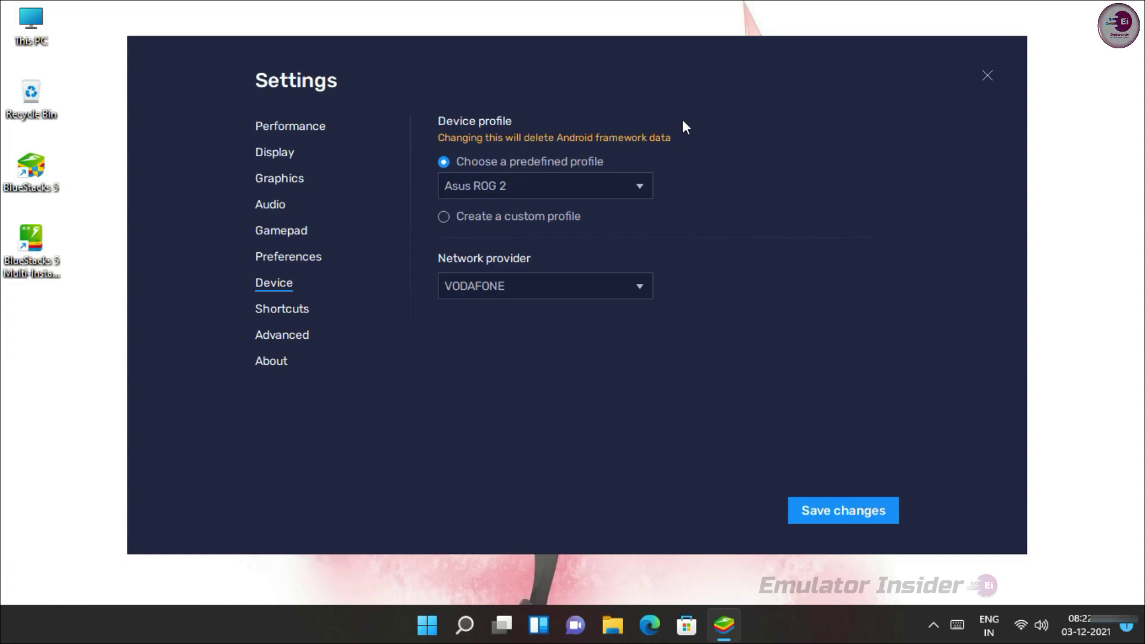
{"action": "left_click", "coordinate": [830, 516]}
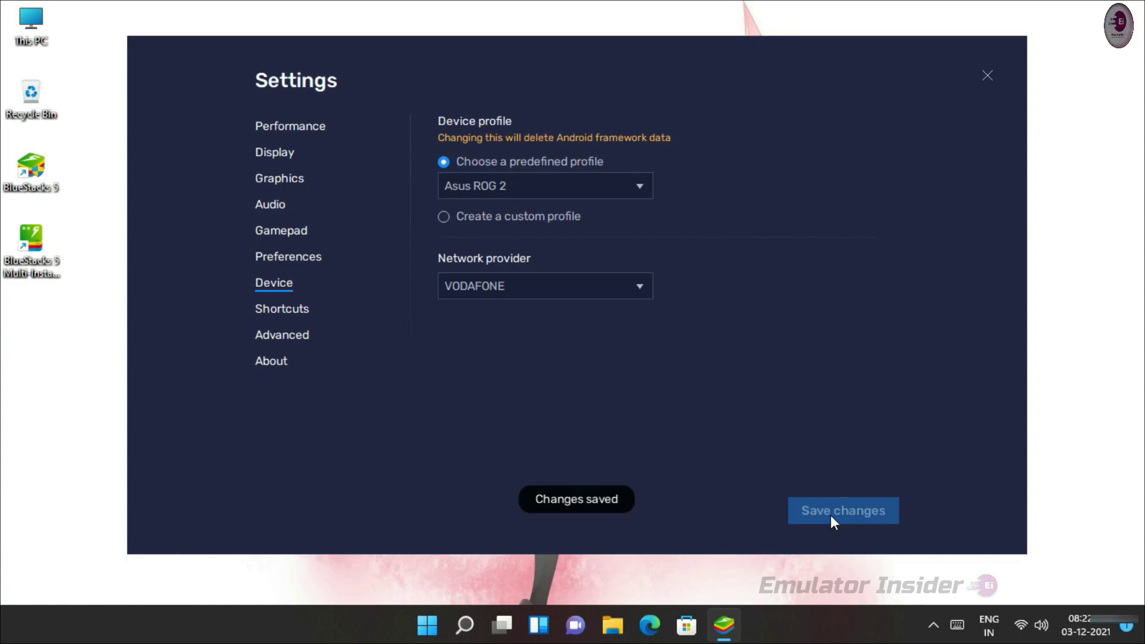
{"action": "left_click", "coordinate": [987, 76]}
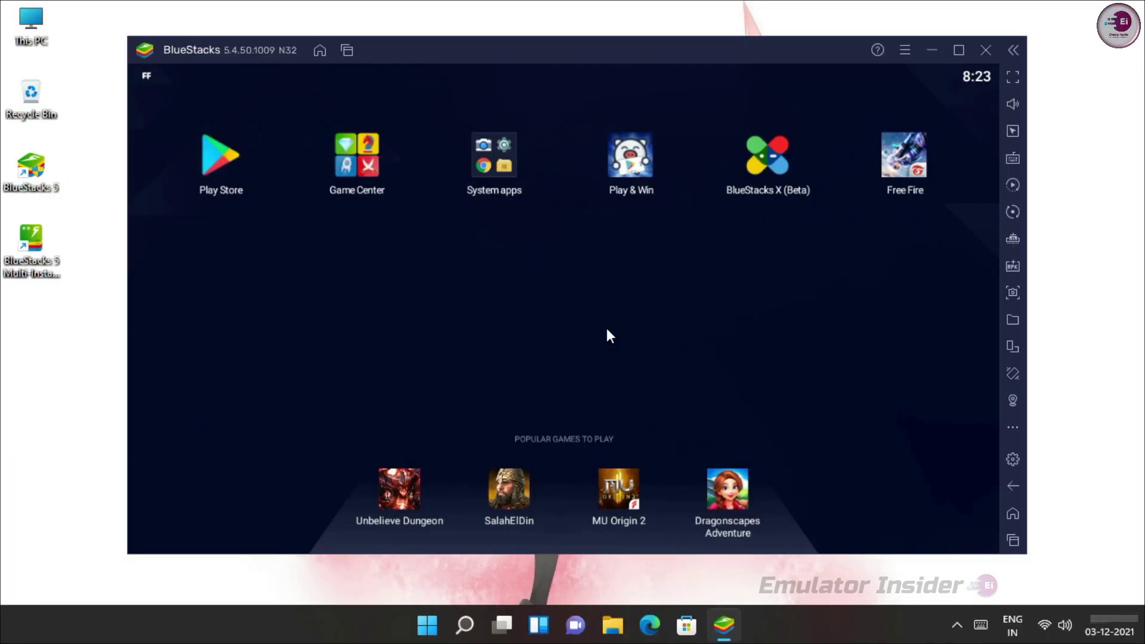
Start Task Manager, go to the BlueStacks Player process details and maximize the window
{"action": "right_click", "coordinate": [422, 635]}
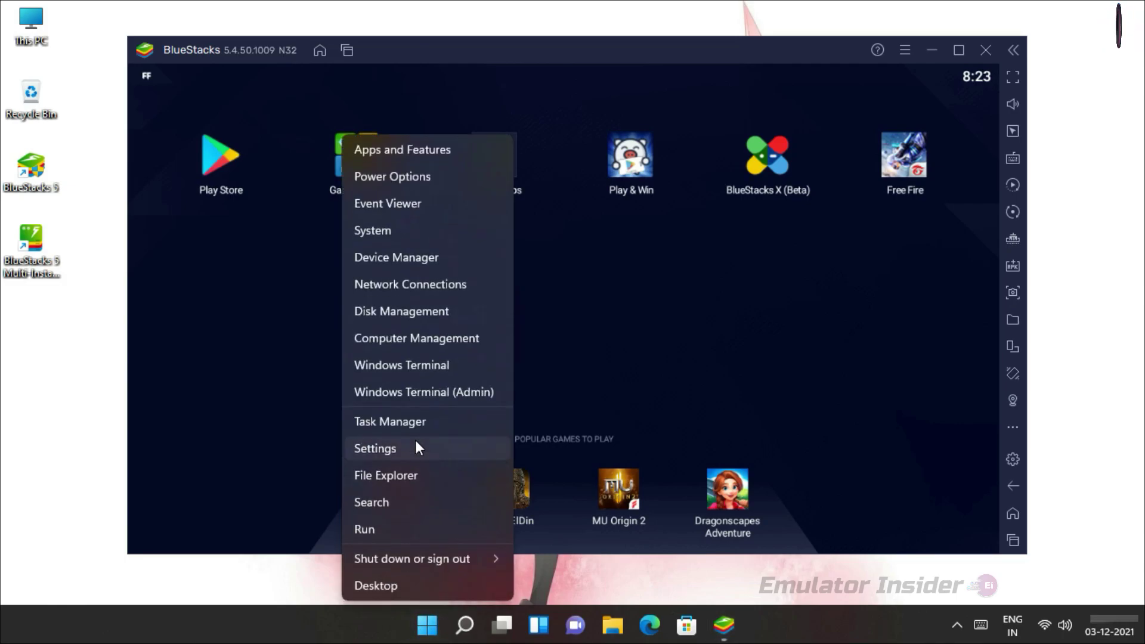
{"action": "left_click", "coordinate": [415, 421]}
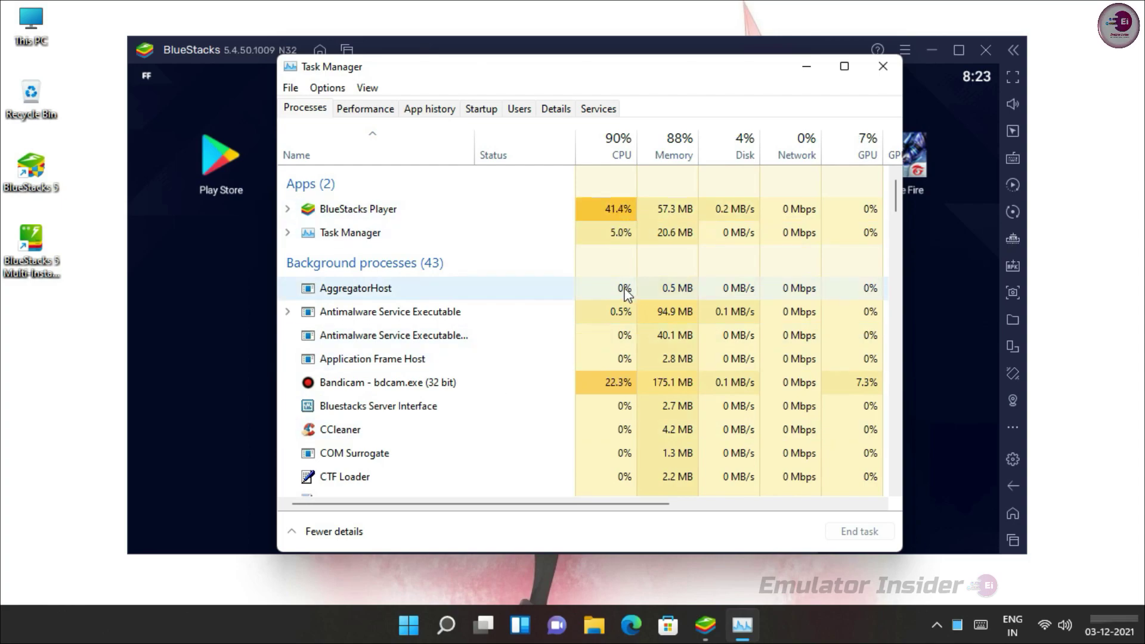
{"action": "left_click", "coordinate": [288, 210]}
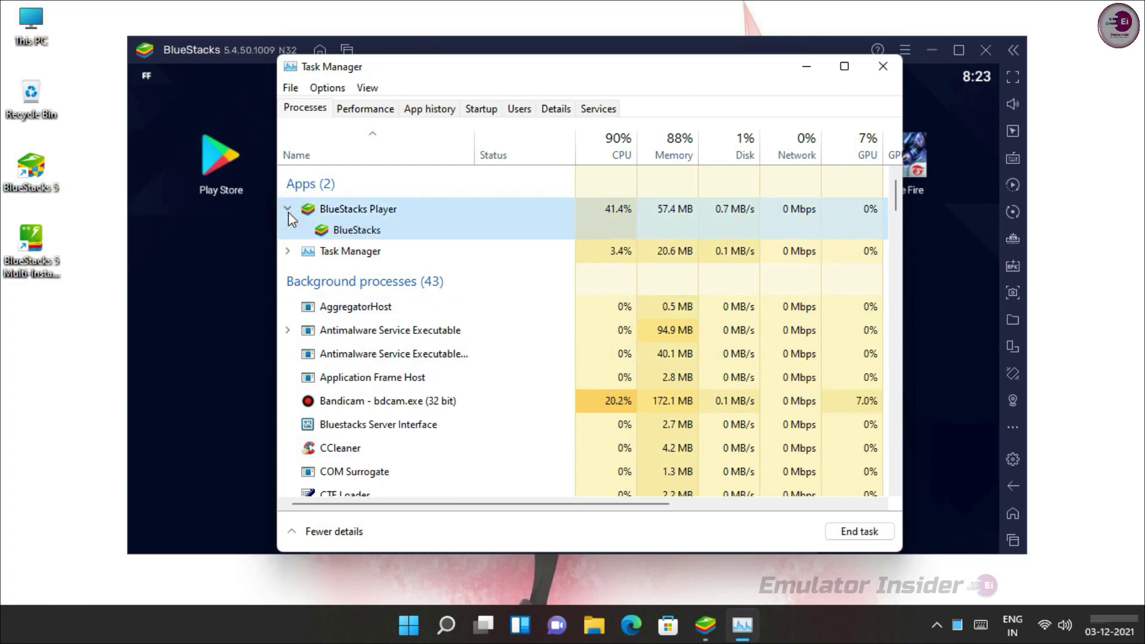
{"action": "right_click", "coordinate": [424, 207]}
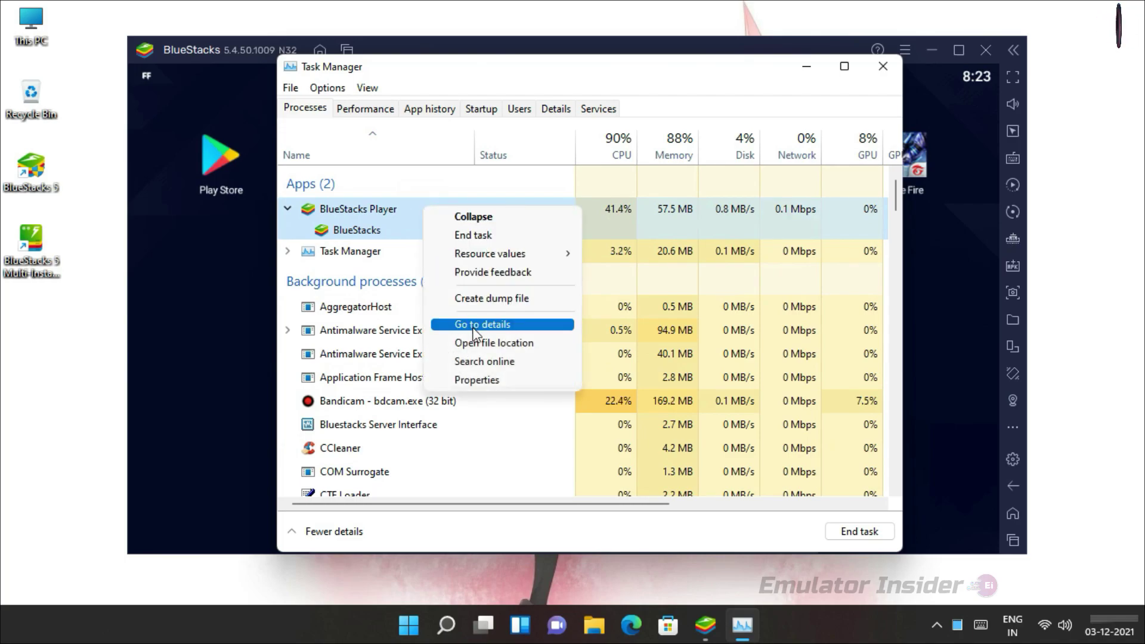
{"action": "left_click", "coordinate": [493, 326]}
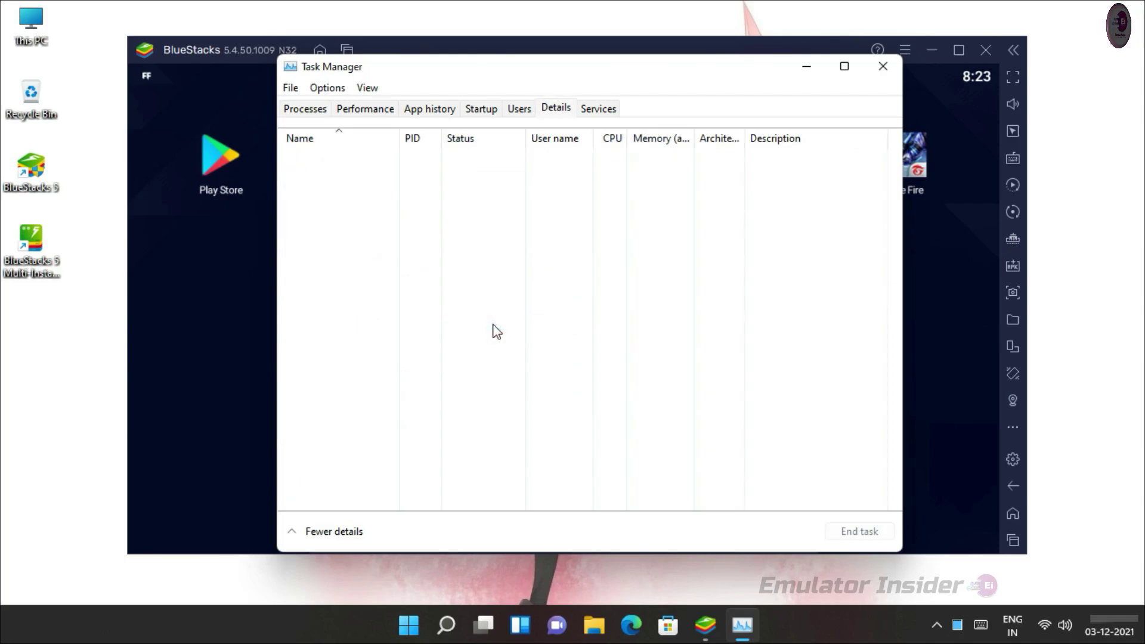
{"action": "double_click", "coordinate": [504, 68]}
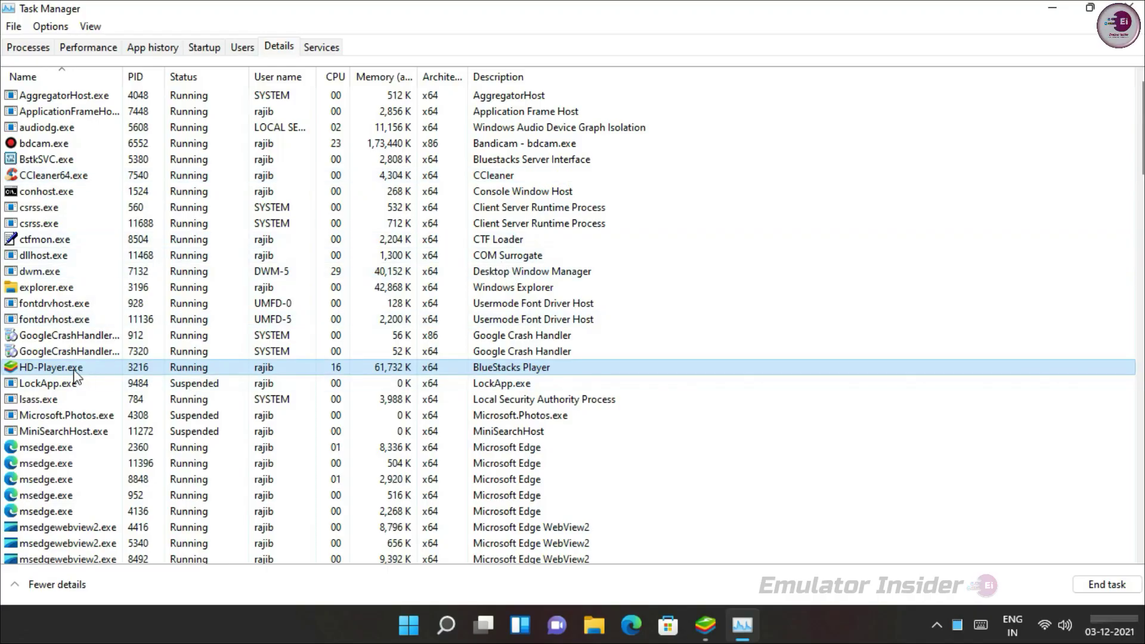
Set the priority of the HD-Player.exe process to High and confirm the change
{"action": "right_click", "coordinate": [576, 374]}
{"action": "mouse_move", "coordinate": [662, 192]}
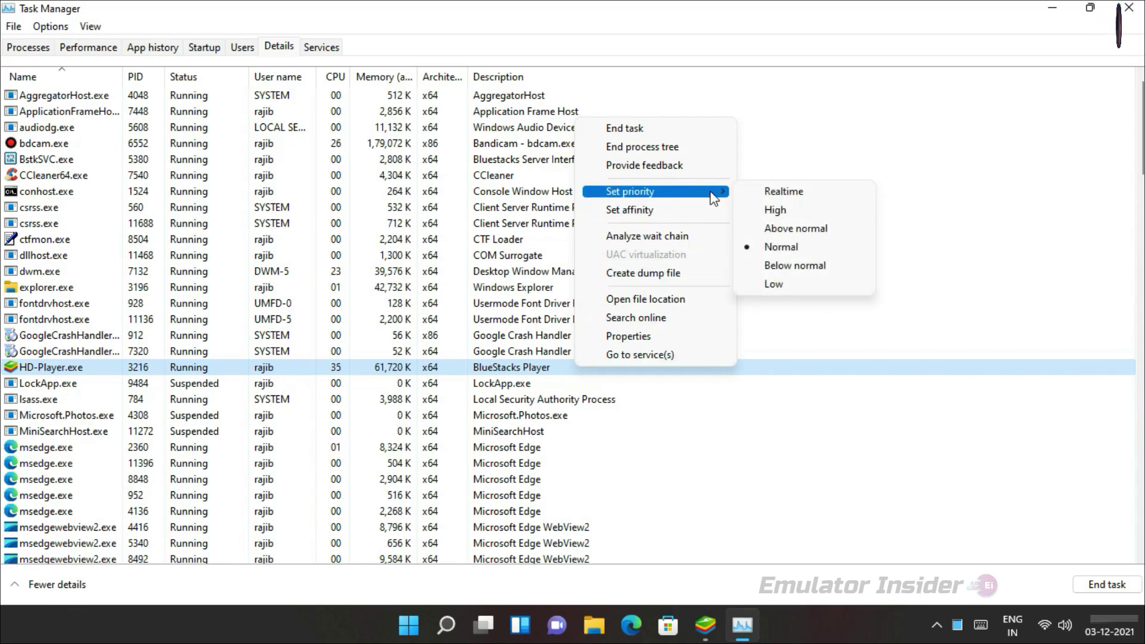
{"action": "left_click", "coordinate": [781, 215]}
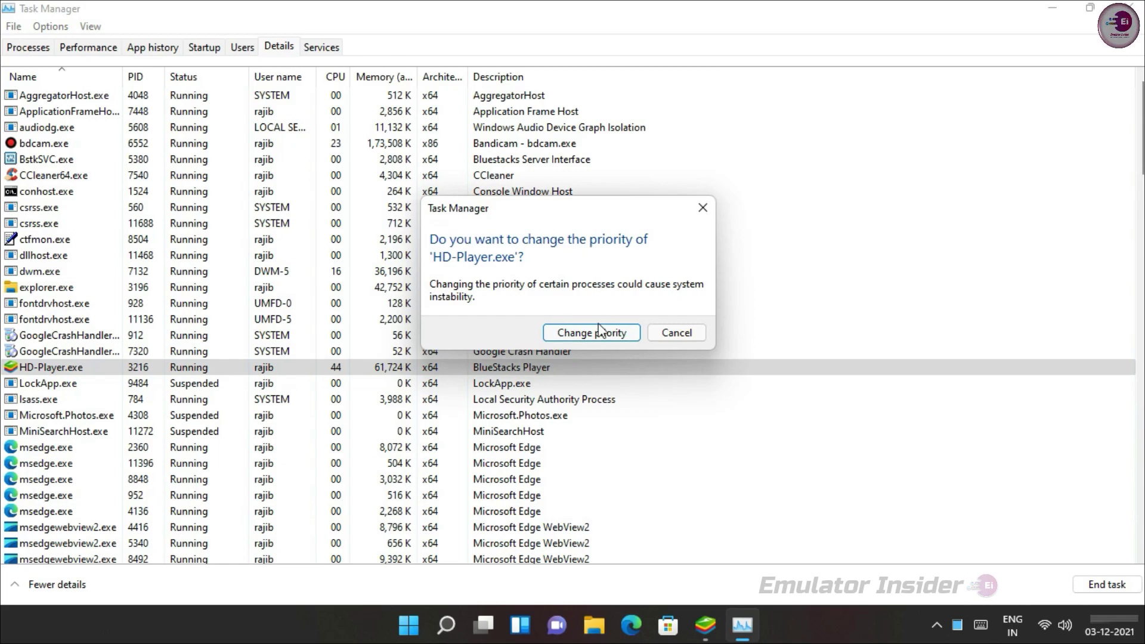
{"action": "left_click", "coordinate": [599, 330]}
Check the priority assigned to HD-Player.exe and close Task Manager
{"action": "scroll", "coordinate": [601, 343], "scroll_direction": "down", "scroll_amount": 2}
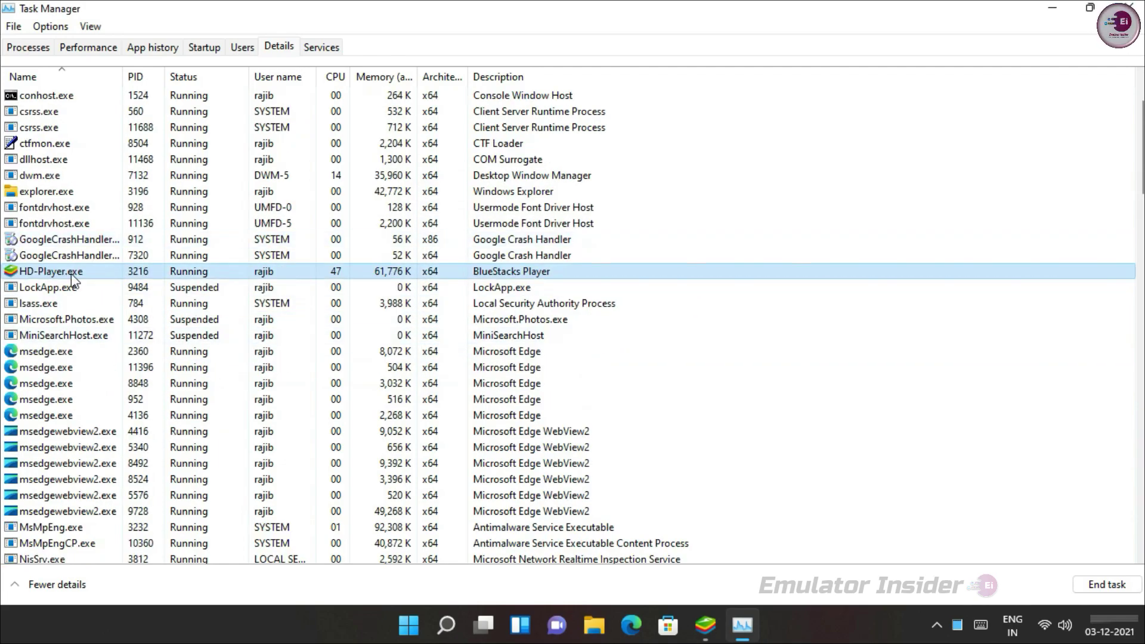
{"action": "right_click", "coordinate": [621, 273]}
{"action": "mouse_move", "coordinate": [660, 346]}
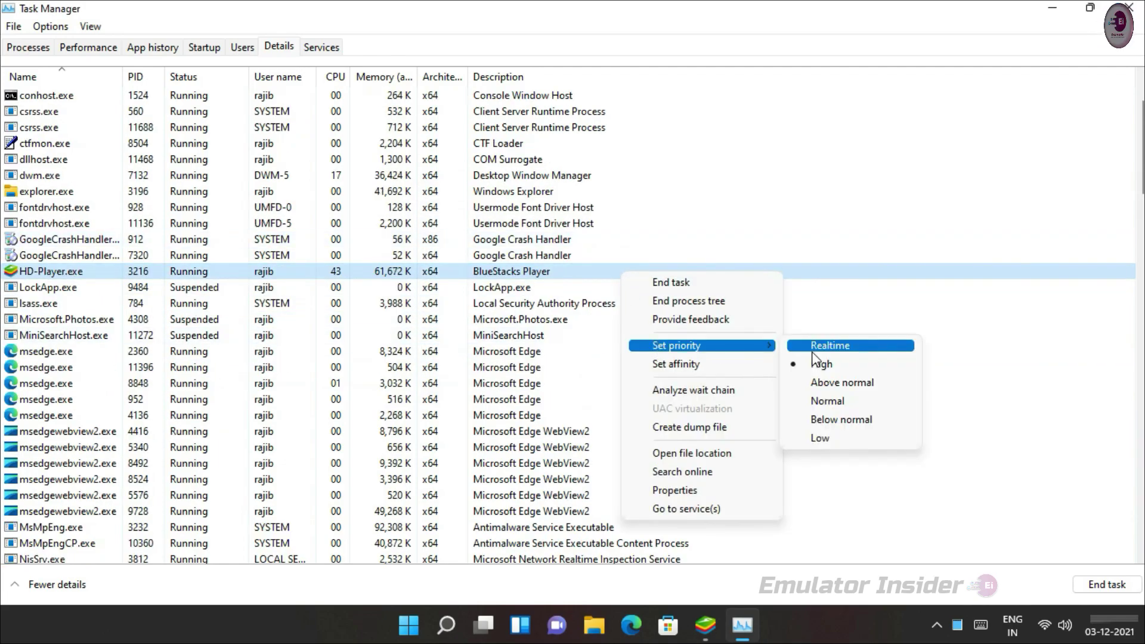
{"action": "left_click_drag", "start_coordinate": [601, 14], "coordinate": [598, 91]}
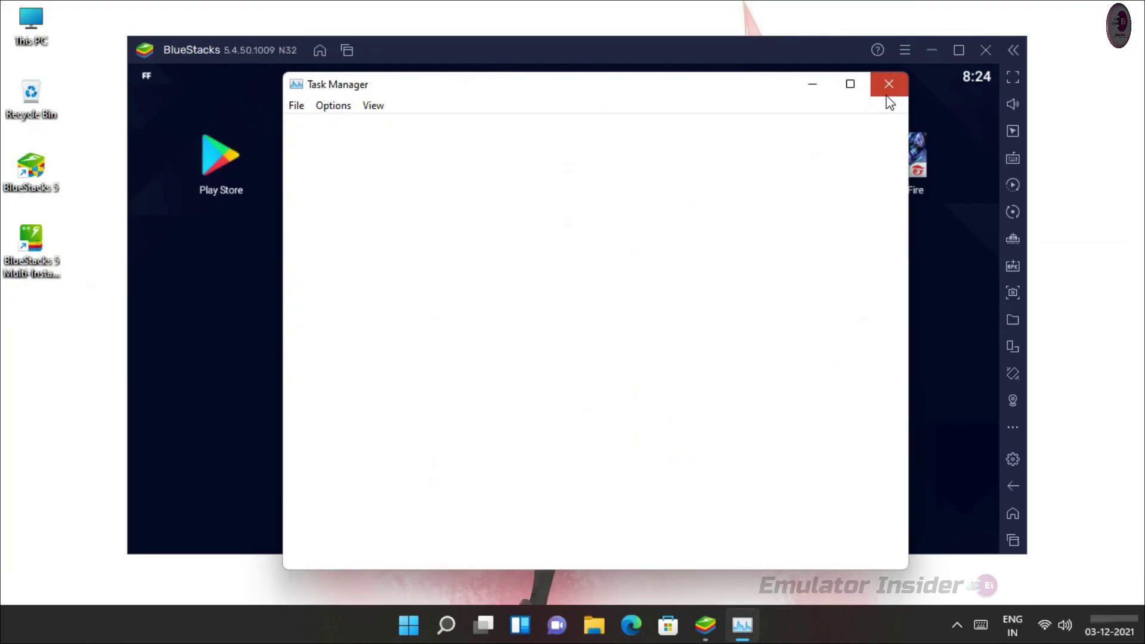
{"action": "left_click", "coordinate": [888, 85]}
Exit BlueStacks and open the compatibility properties of the BlueStacks 5 desktop shortcut
{"action": "left_click", "coordinate": [985, 51]}
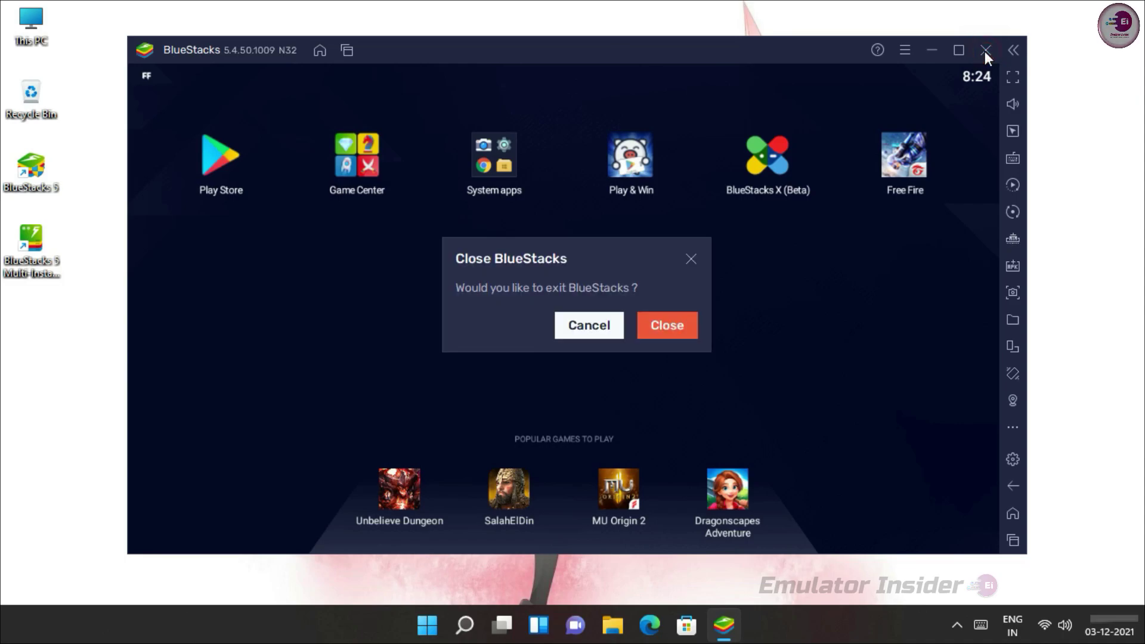
{"action": "left_click", "coordinate": [666, 325]}
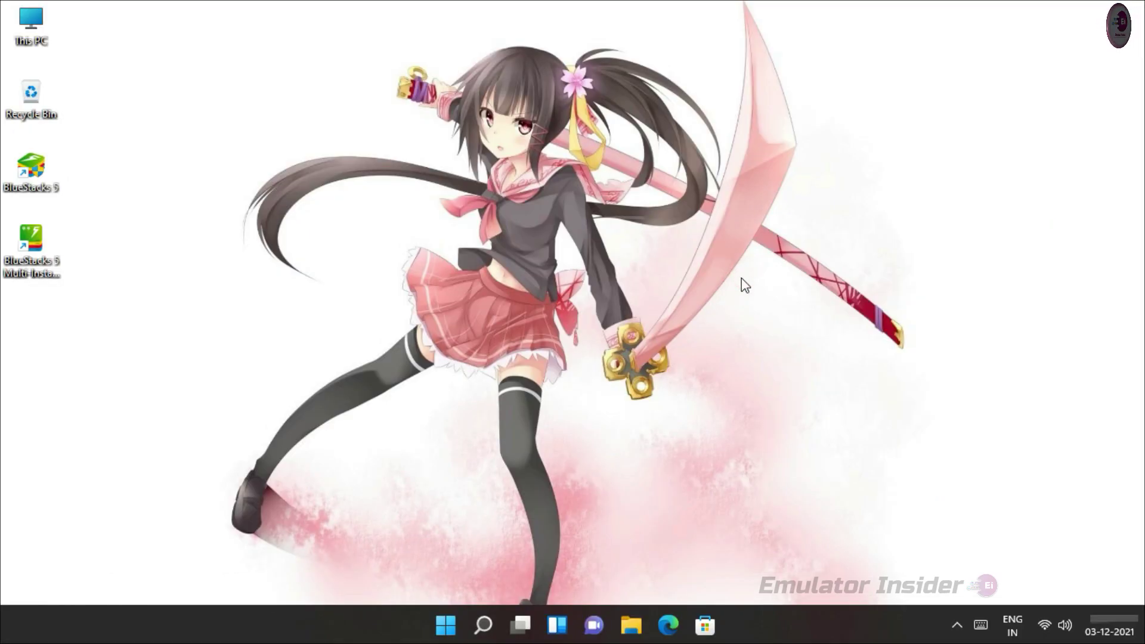
{"action": "right_click", "coordinate": [55, 170]}
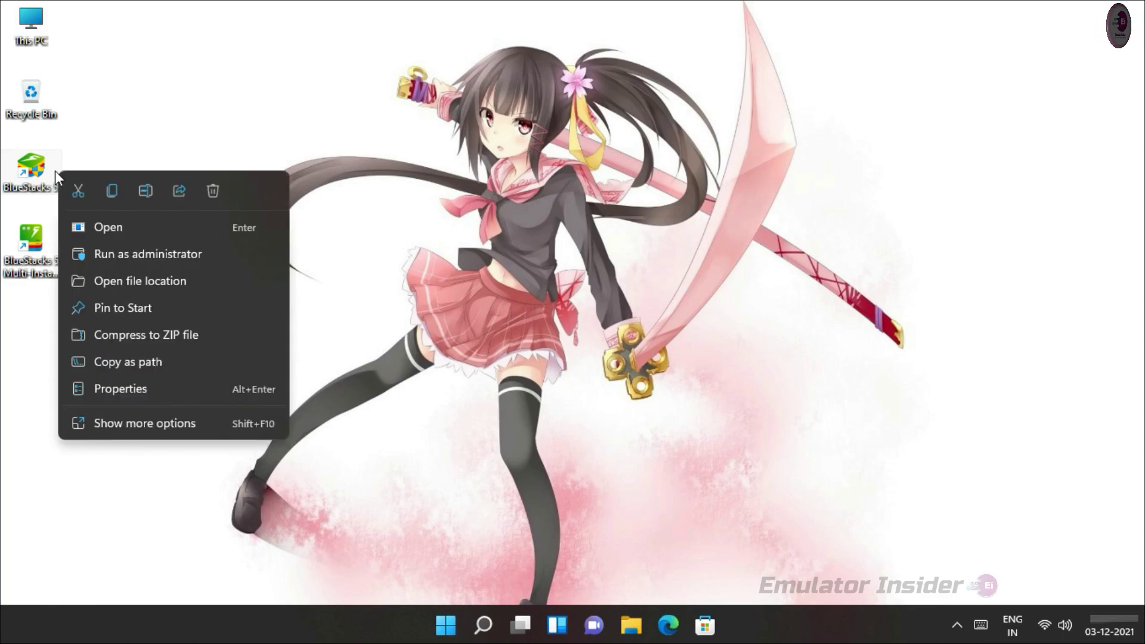
{"action": "left_click", "coordinate": [146, 395]}
{"action": "left_click_drag", "start_coordinate": [203, 118], "coordinate": [270, 62]}
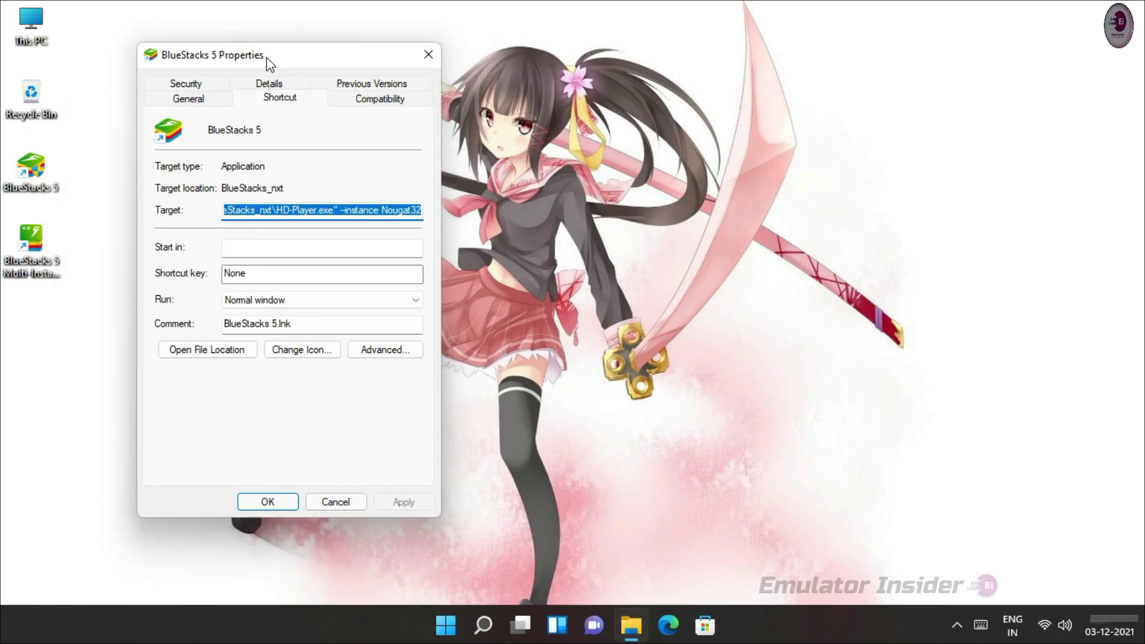
{"action": "left_click", "coordinate": [358, 101]}
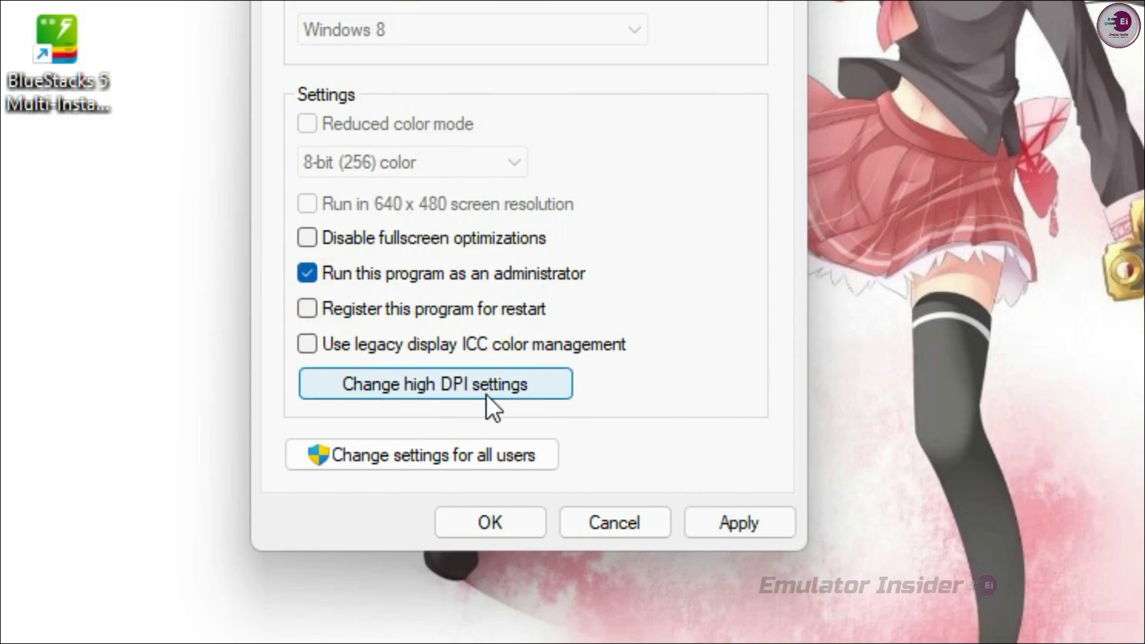
Override the shortcut's high DPI scaling behavior with scaling performed by System, apply it and close the properties
{"action": "left_click", "coordinate": [417, 392]}
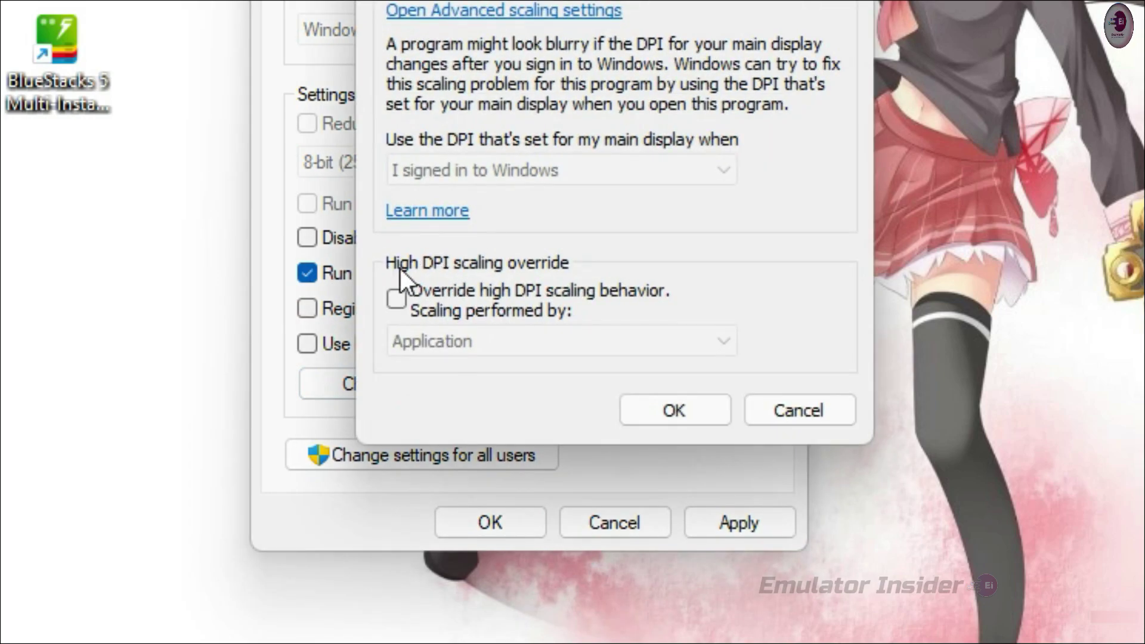
{"action": "left_click", "coordinate": [397, 298]}
{"action": "left_click", "coordinate": [499, 349]}
{"action": "left_click", "coordinate": [447, 389]}
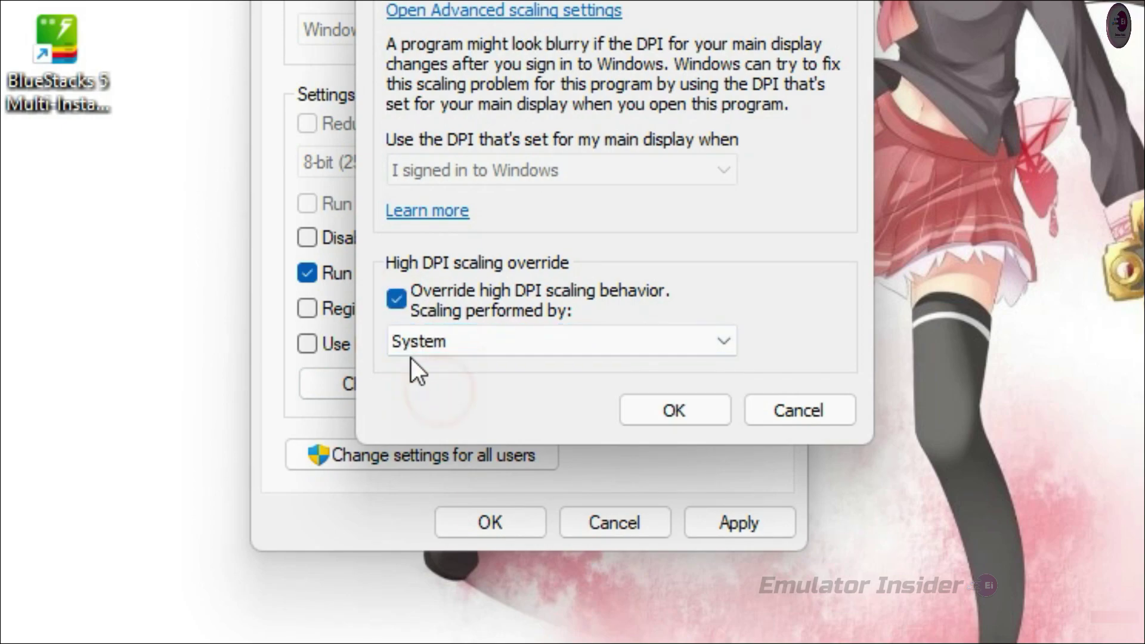
{"action": "left_click", "coordinate": [700, 414]}
{"action": "left_click", "coordinate": [756, 524]}
{"action": "left_click", "coordinate": [268, 502]}
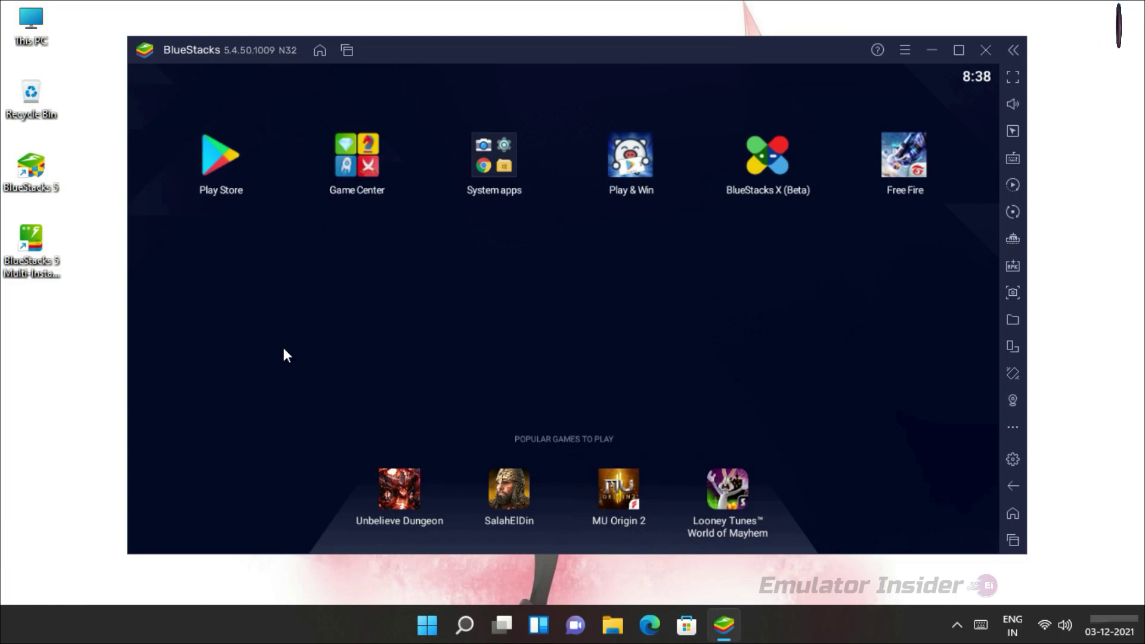
Look at the apps in the System apps folder on the BlueStacks home screen and close the folder
{"action": "left_click", "coordinate": [491, 159]}
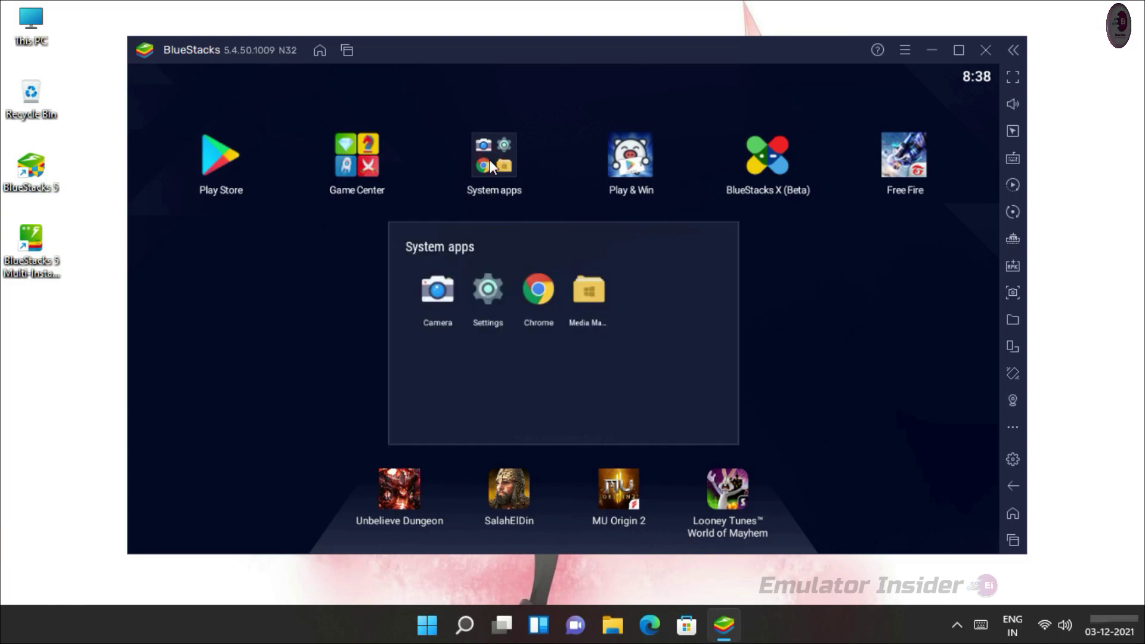
{"action": "left_click", "coordinate": [494, 159]}
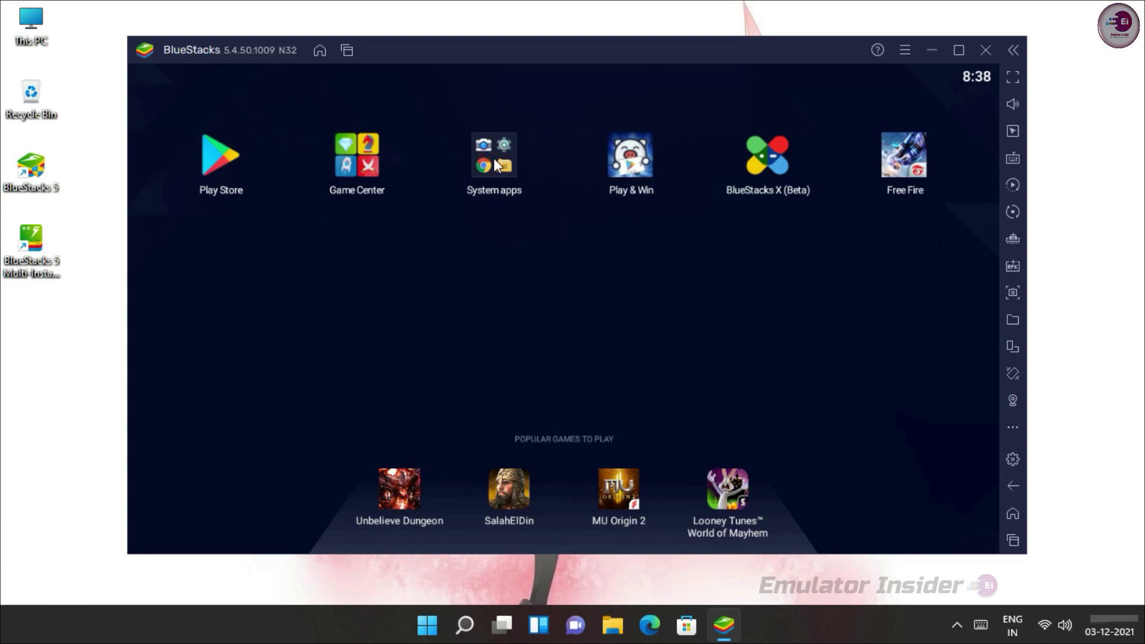
Launch Free Fire from the BlueStacks home screen and play an emote on the lobby character
{"action": "left_click", "coordinate": [907, 164]}
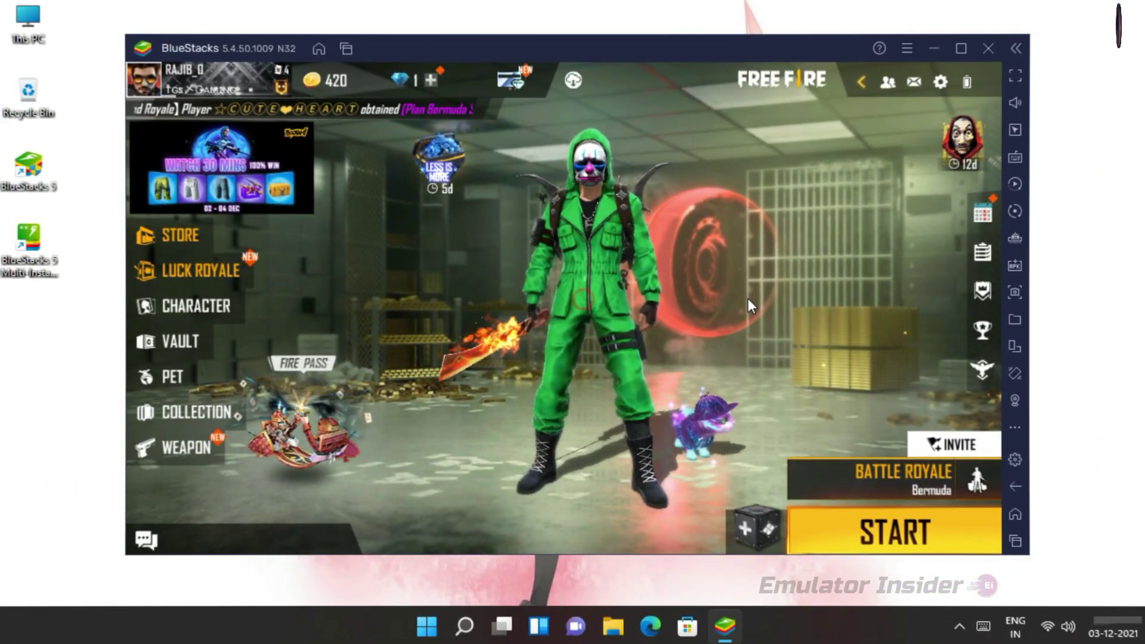
{"action": "left_click_drag", "start_coordinate": [748, 298], "coordinate": [582, 281]}
{"action": "left_click", "coordinate": [581, 281]}
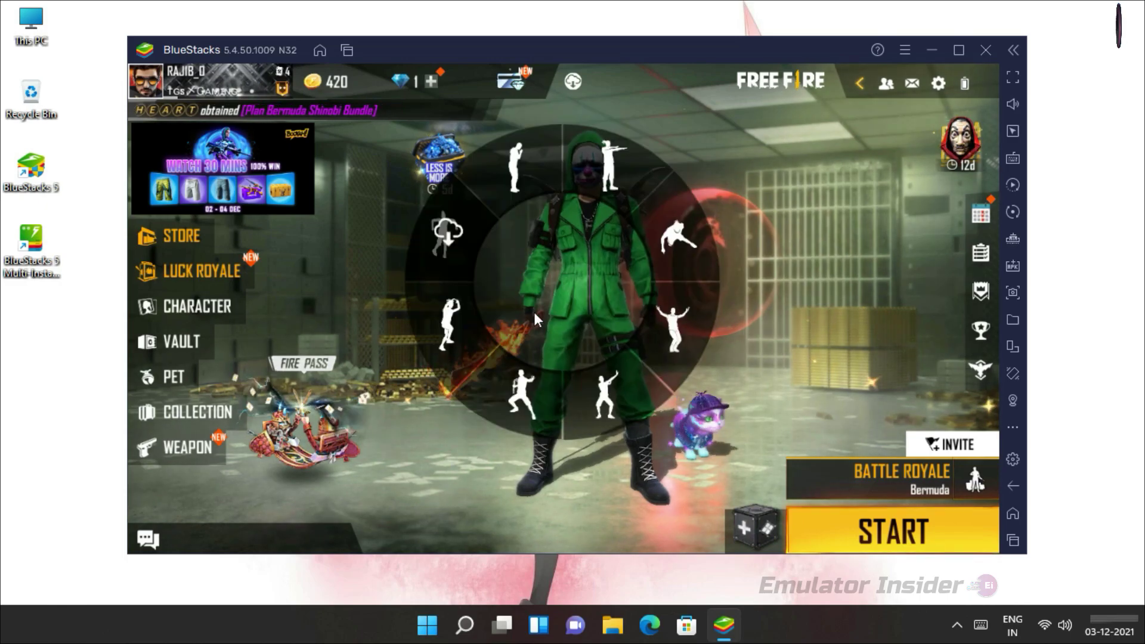
{"action": "left_click", "coordinate": [468, 323]}
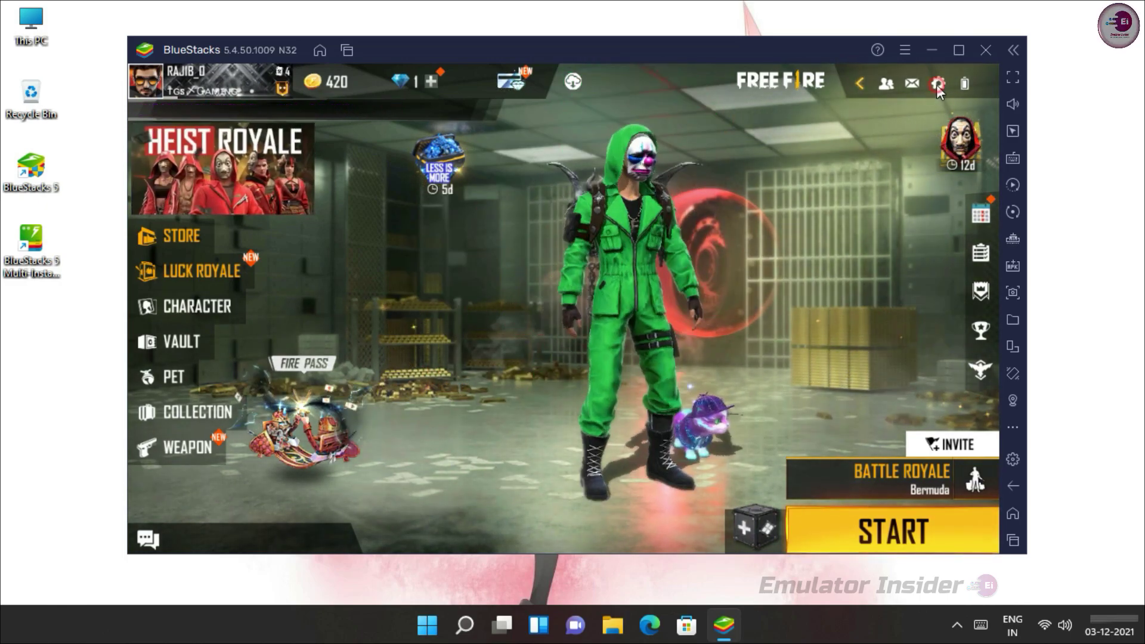
Try the Smooth graphics option in Free Fire's display settings, return it to Ultra and close the settings
{"action": "left_click", "coordinate": [937, 85]}
{"action": "left_click", "coordinate": [182, 316]}
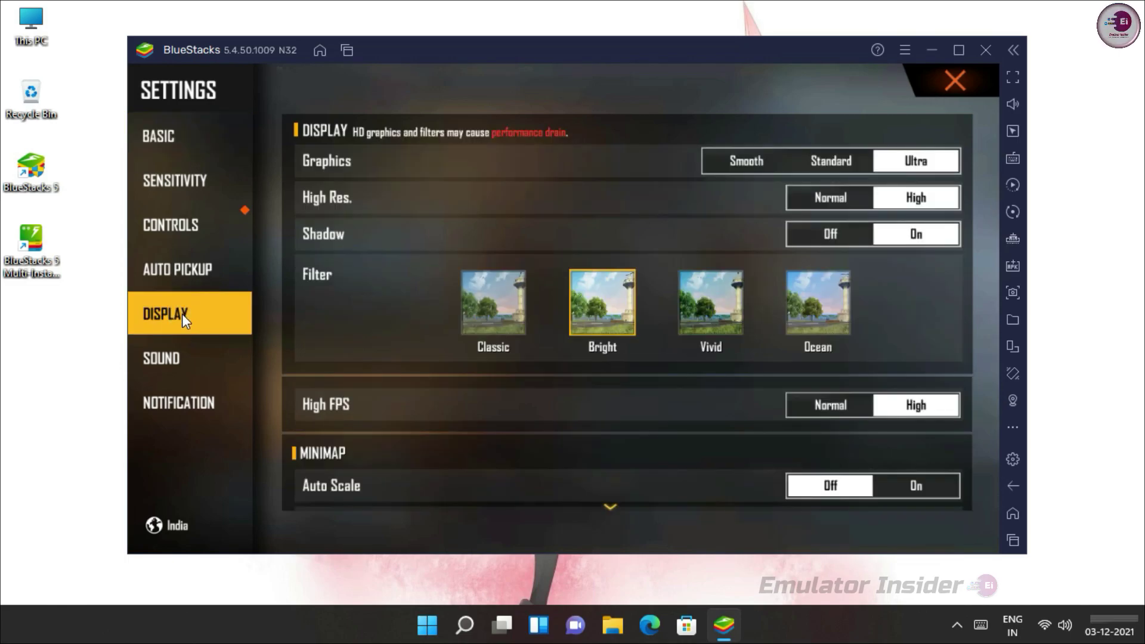
{"action": "left_click", "coordinate": [725, 160]}
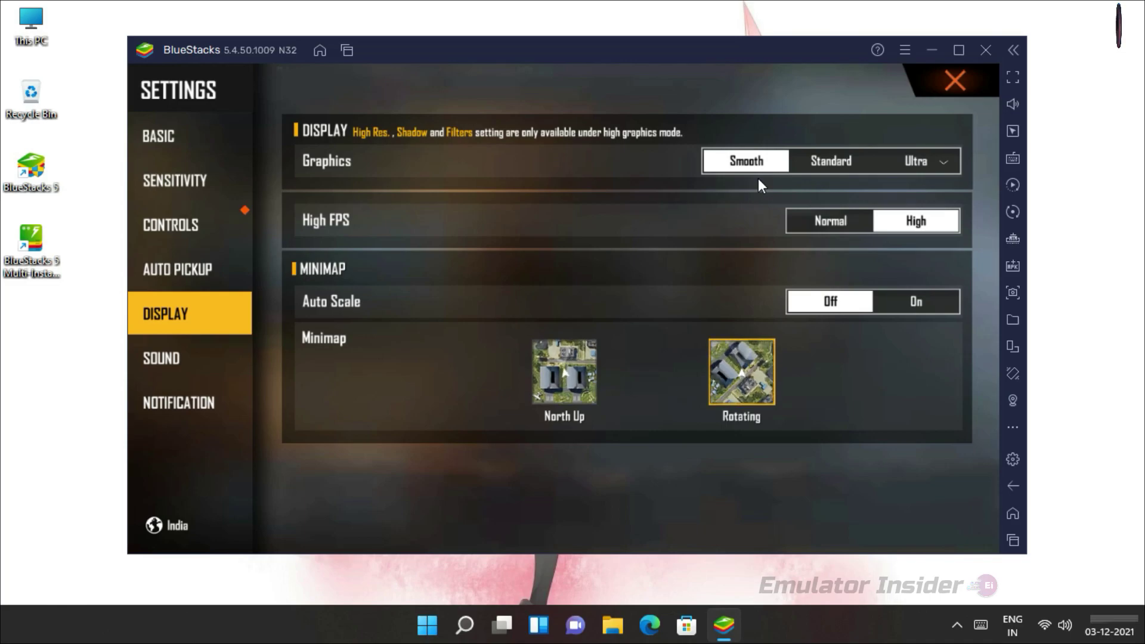
{"action": "left_click", "coordinate": [921, 165]}
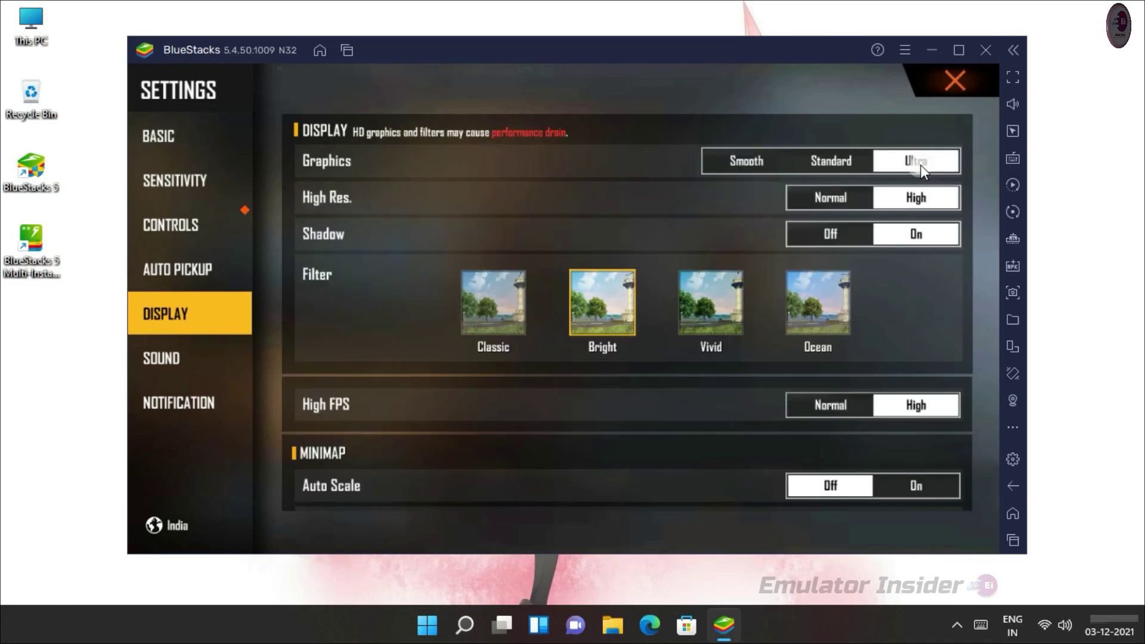
{"action": "left_click", "coordinate": [952, 82]}
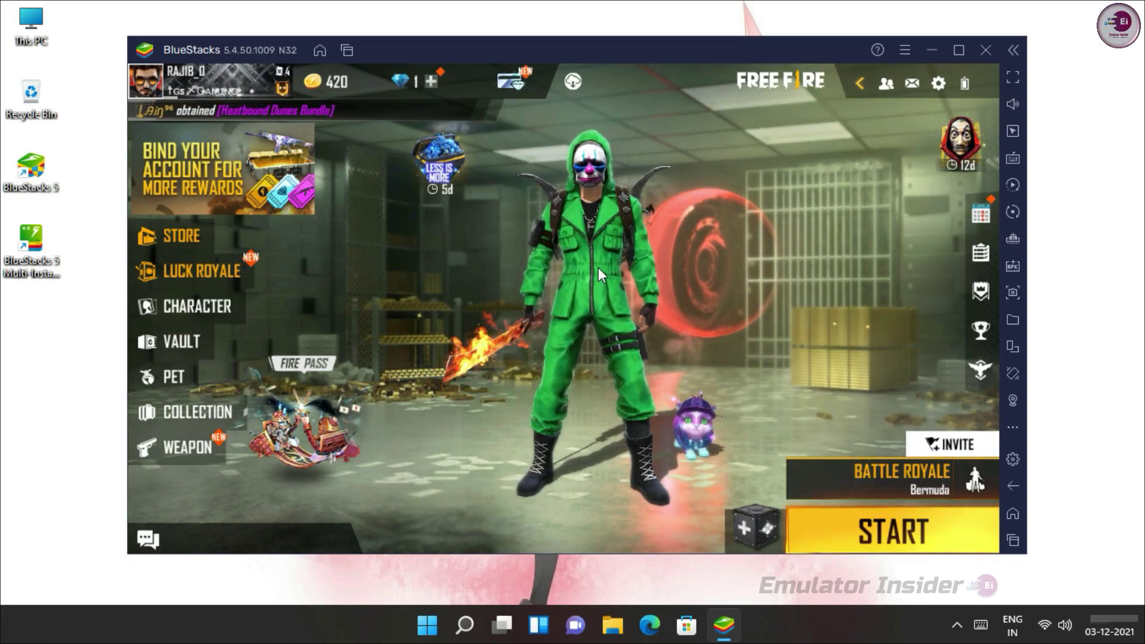
Play another emote on the lobby character, select the BR-Ranked mode on Bermuda and start the match
{"action": "left_click", "coordinate": [599, 267]}
{"action": "left_click", "coordinate": [679, 320]}
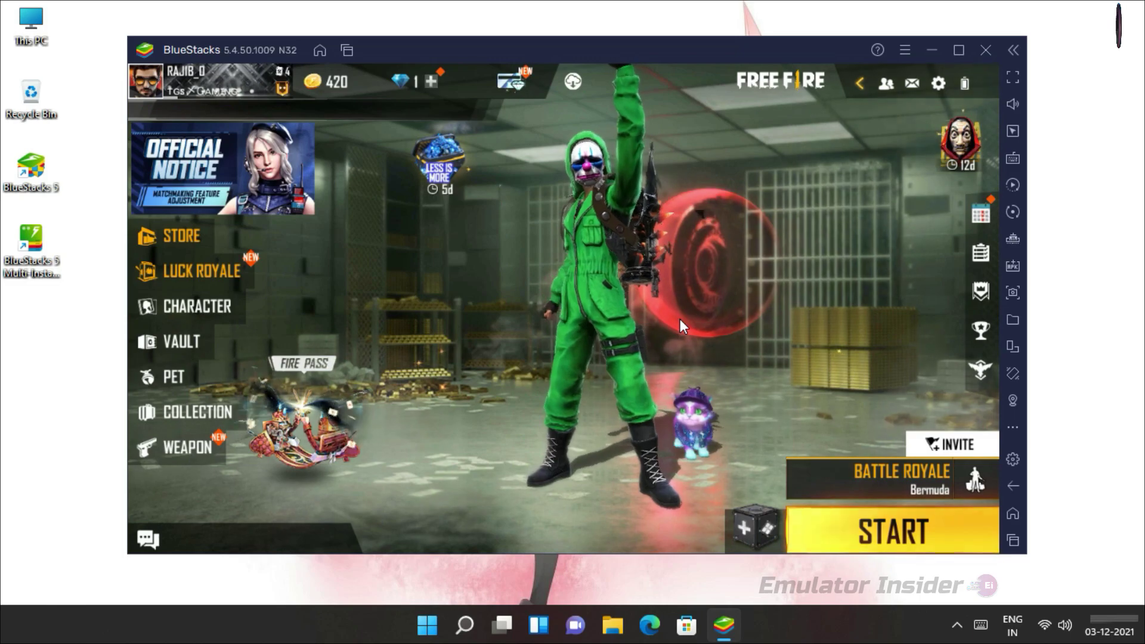
{"action": "left_click", "coordinate": [834, 474]}
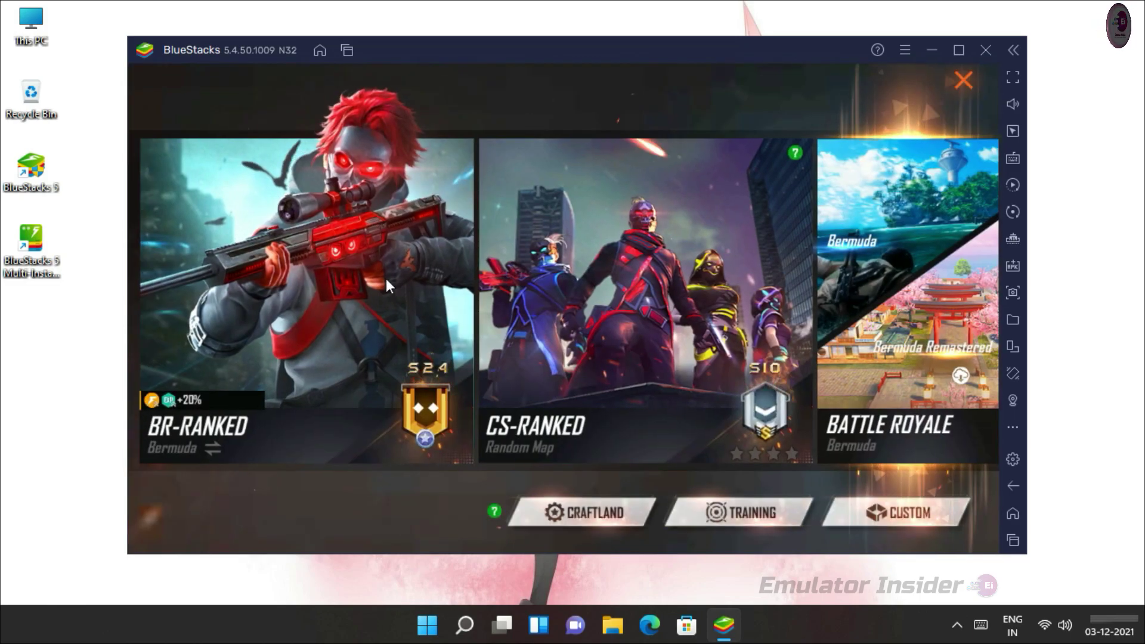
{"action": "left_click", "coordinate": [386, 278]}
{"action": "left_click", "coordinate": [911, 536]}
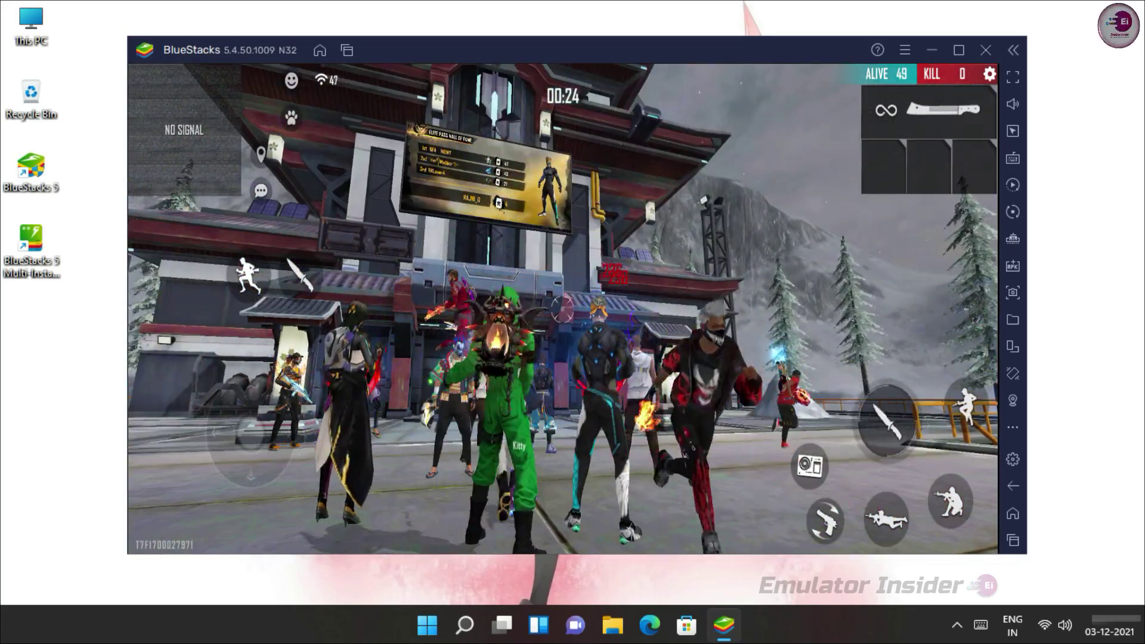
Run the character around the pre-match waiting area and eject from the plane over the map
{"action": "key", "text": "w"}
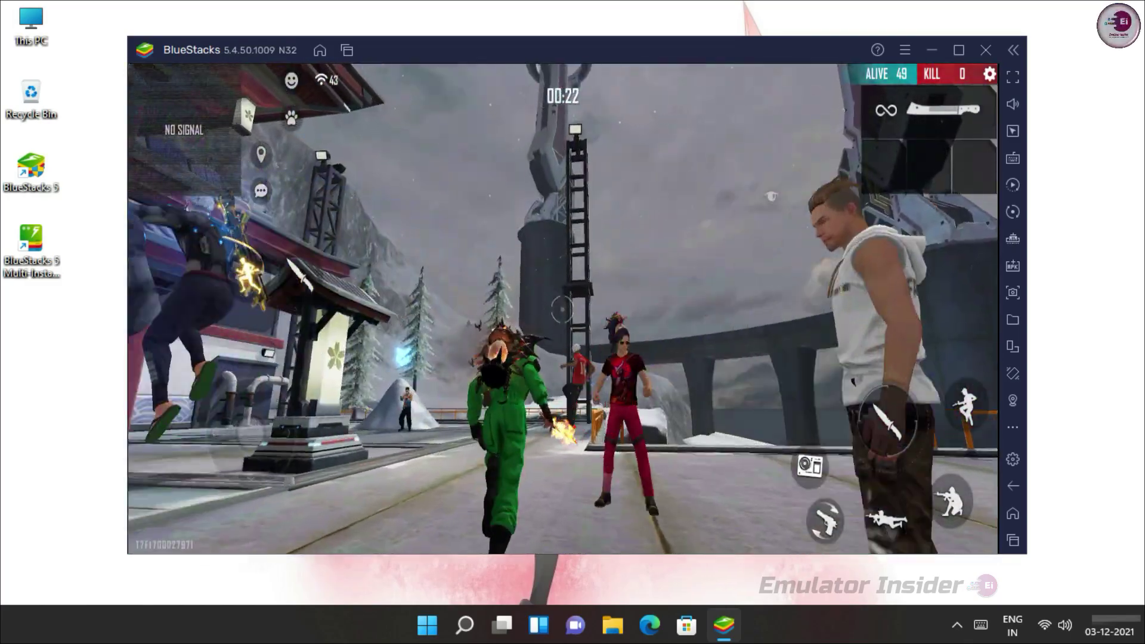
{"action": "key", "text": "s"}
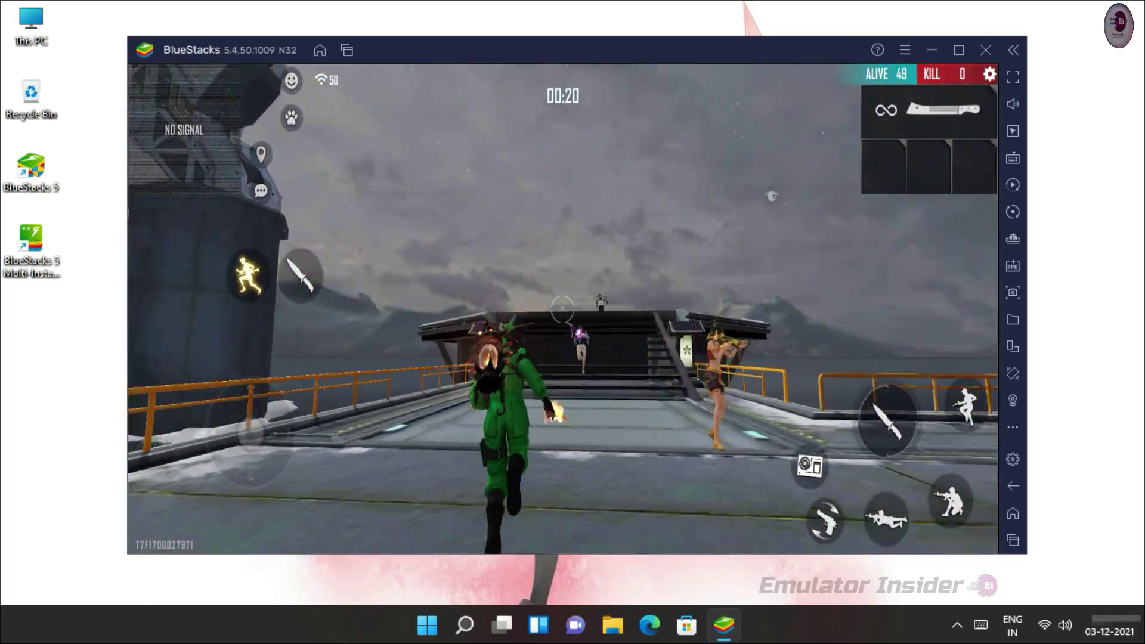
{"action": "key", "text": "w"}
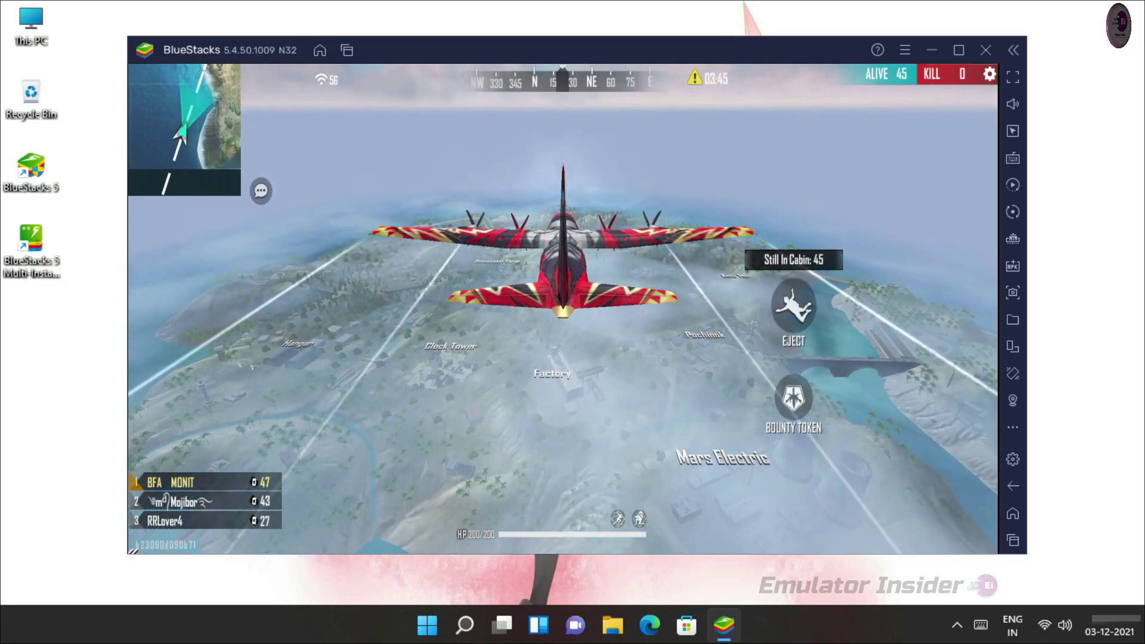
{"action": "key", "text": "f"}
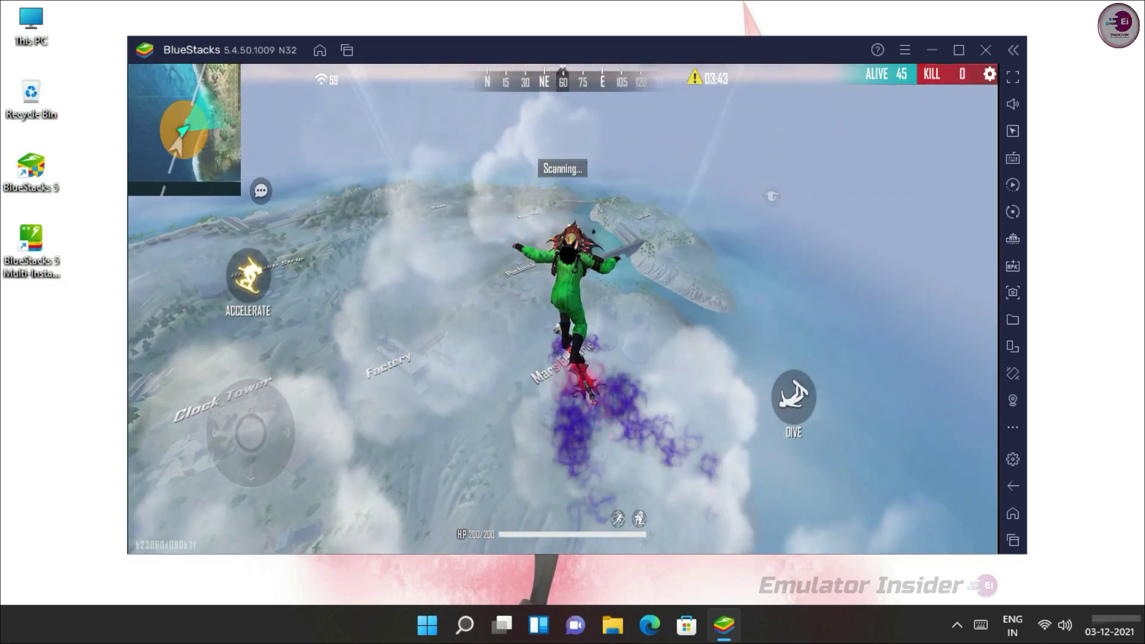